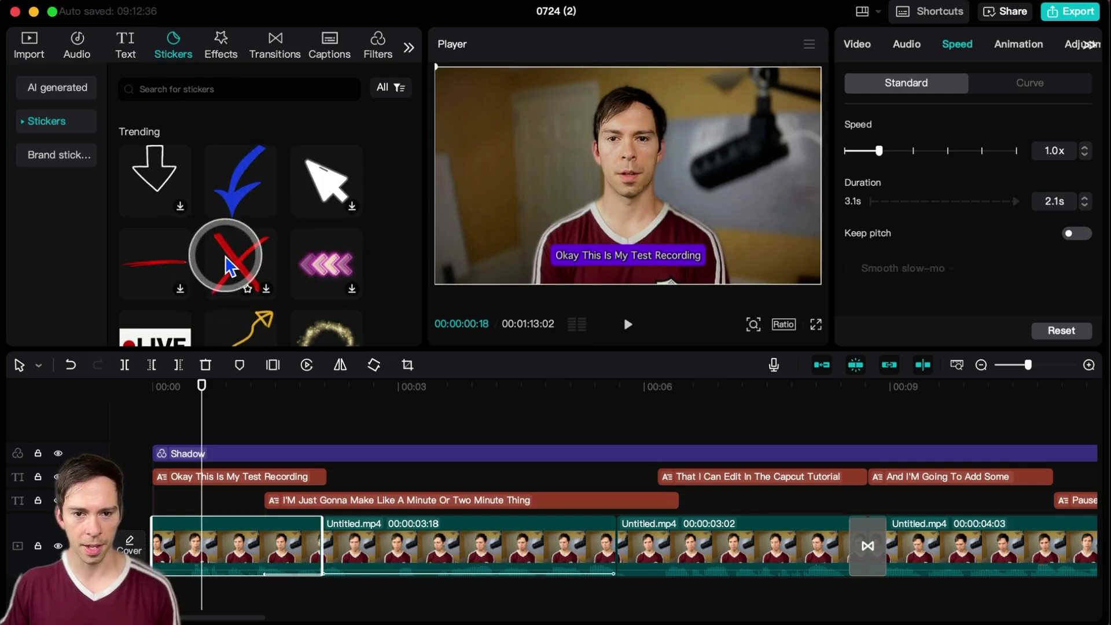
Download the red line sticker from the trending stickers.
click(184, 250)
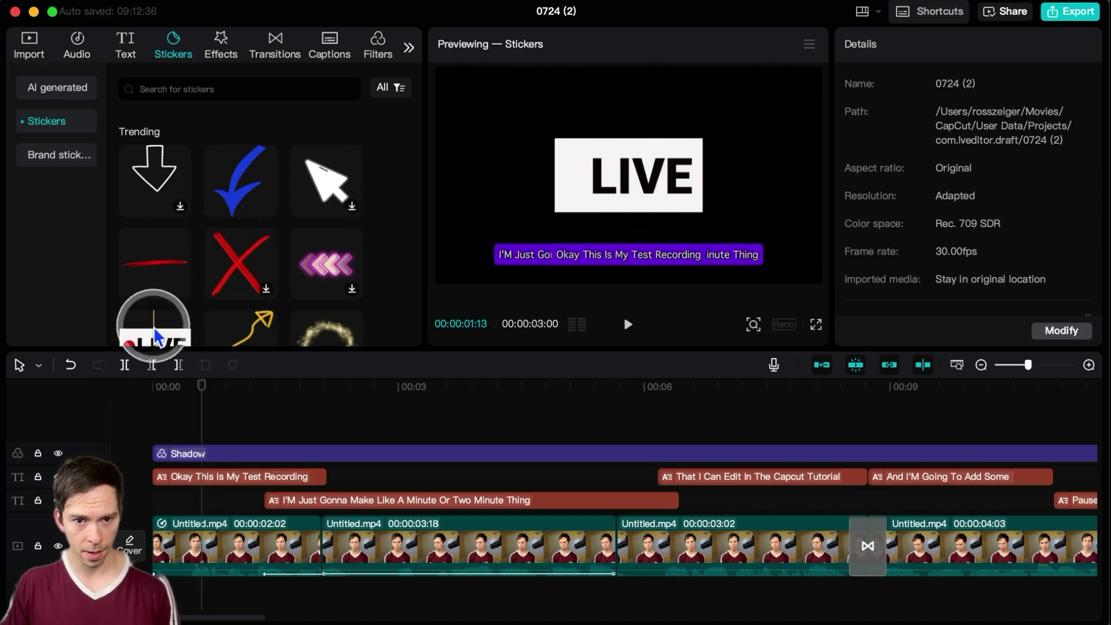
Put the LIVE sticker on its own track, scaled to 69% in the top-right corner.
drag(156, 346, 217, 441)
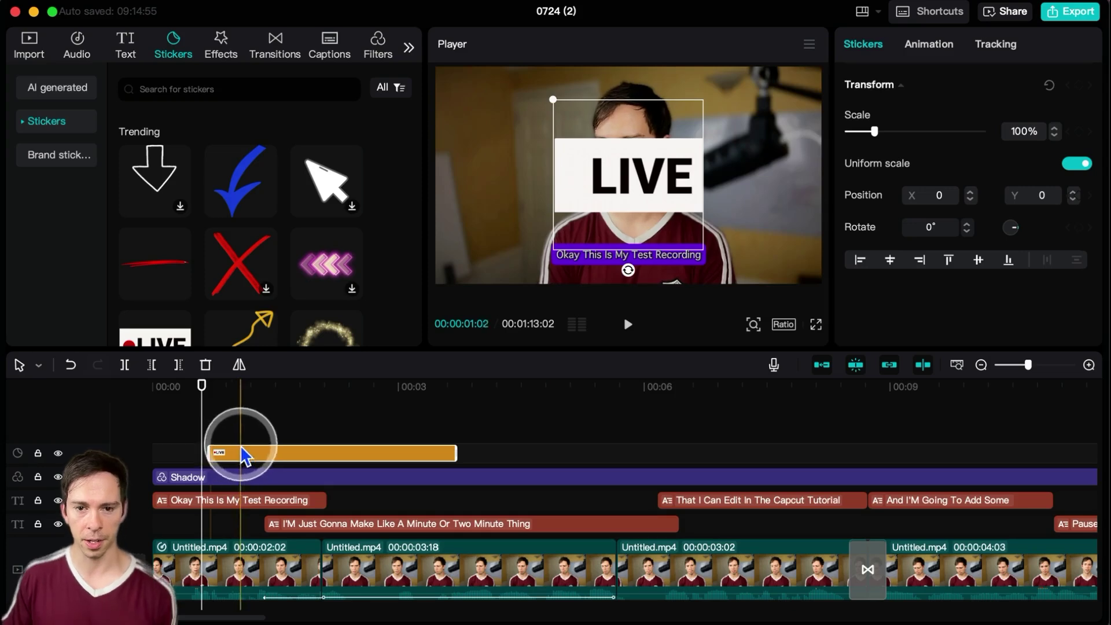
click(322, 453)
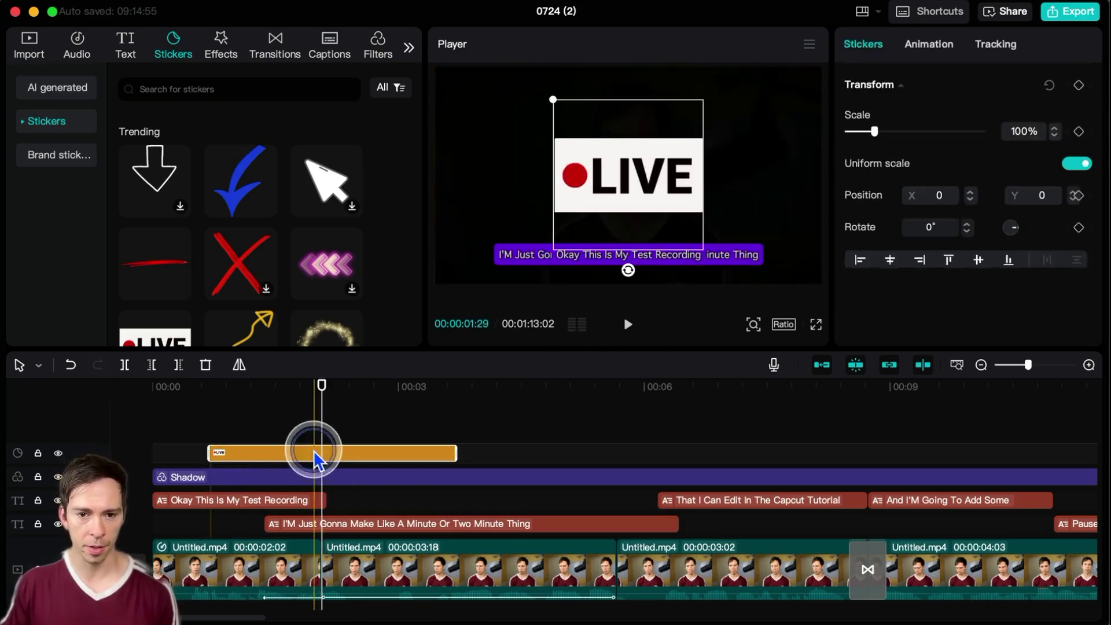
drag(627, 185, 745, 110)
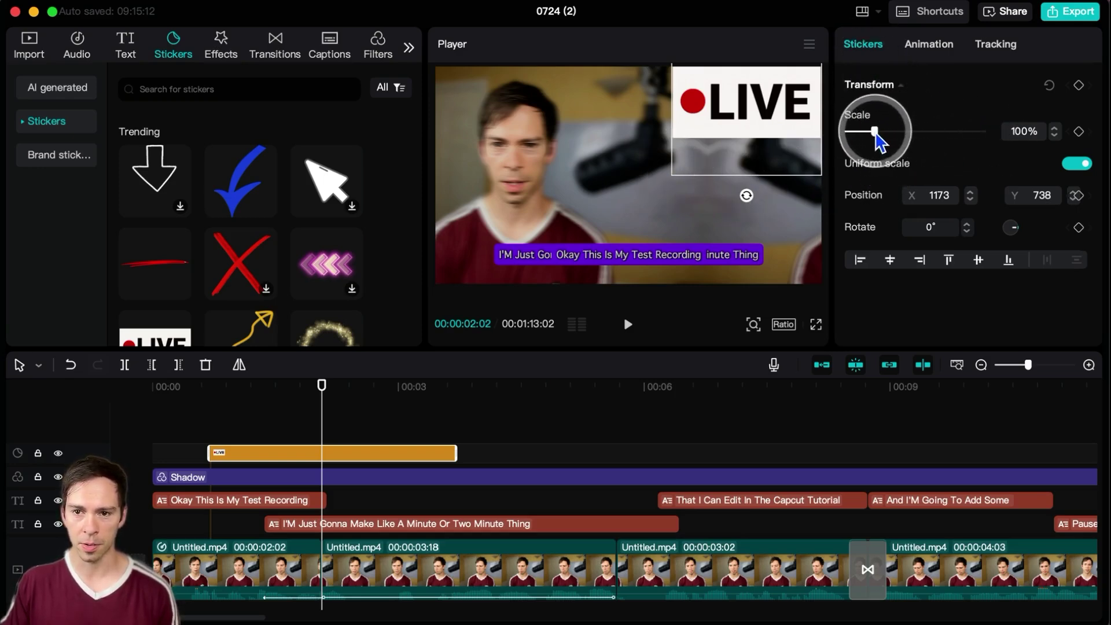
drag(875, 135, 868, 134)
drag(768, 111, 793, 104)
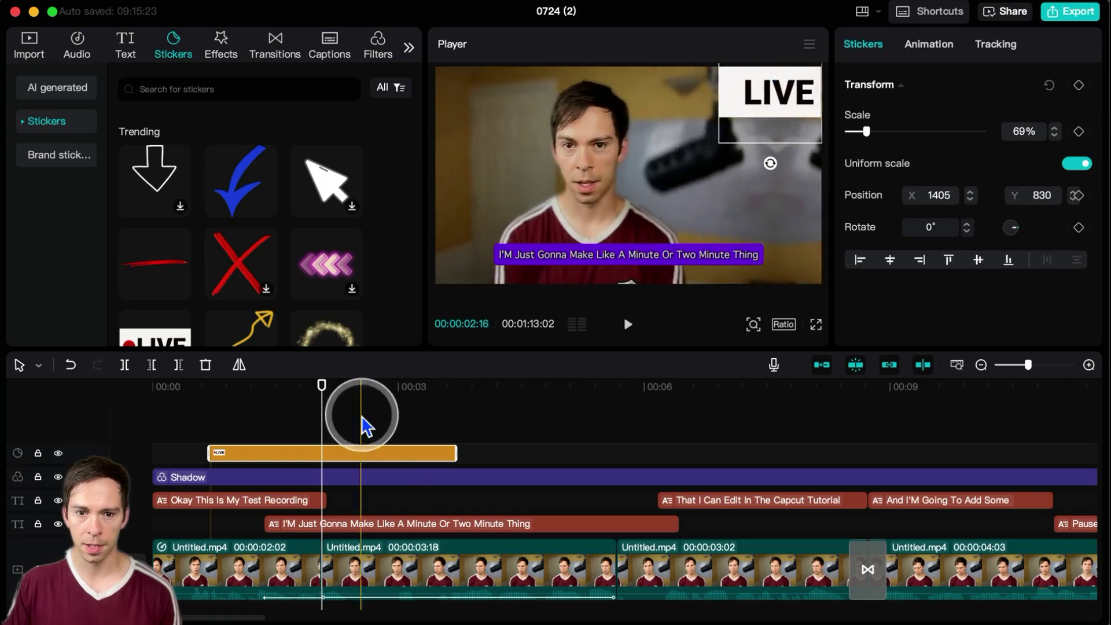
mouse_move(372, 405)
mouse_down()
mouse_move(384, 398)
mouse_move(386, 413)
mouse_up()
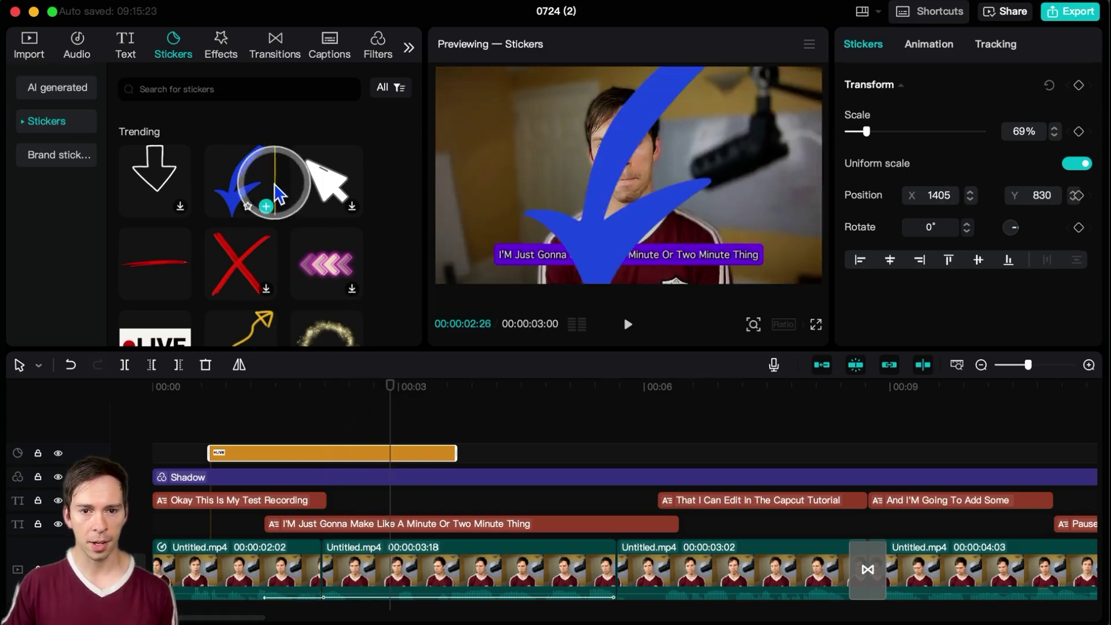
Add the glowing pink arrows sticker on a new track, trimmed to the first clip's end.
click(319, 279)
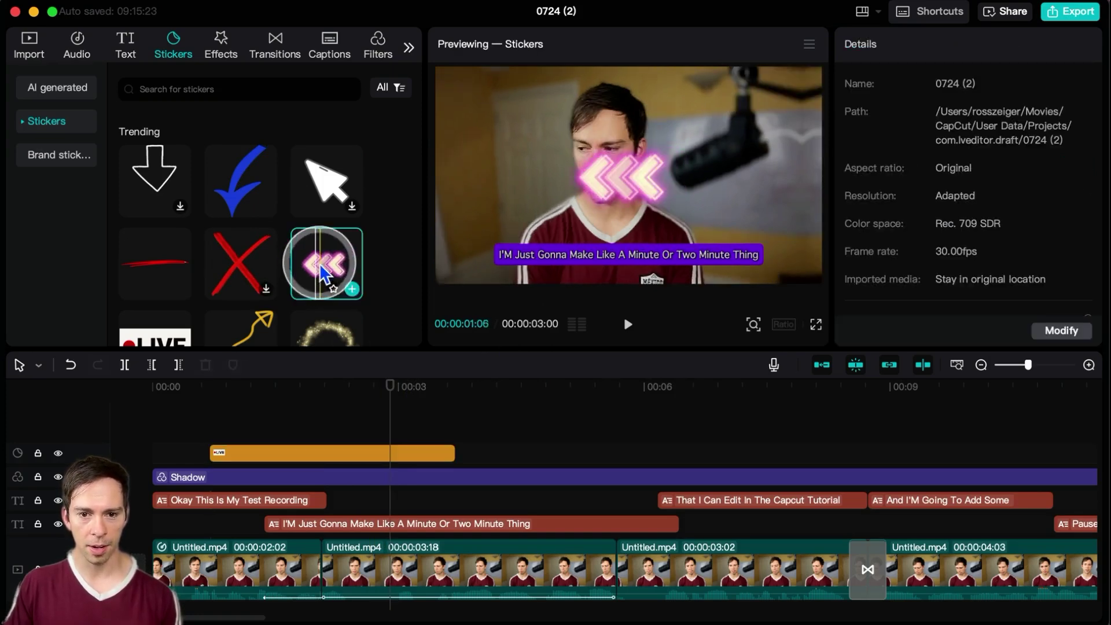
drag(317, 272, 162, 441)
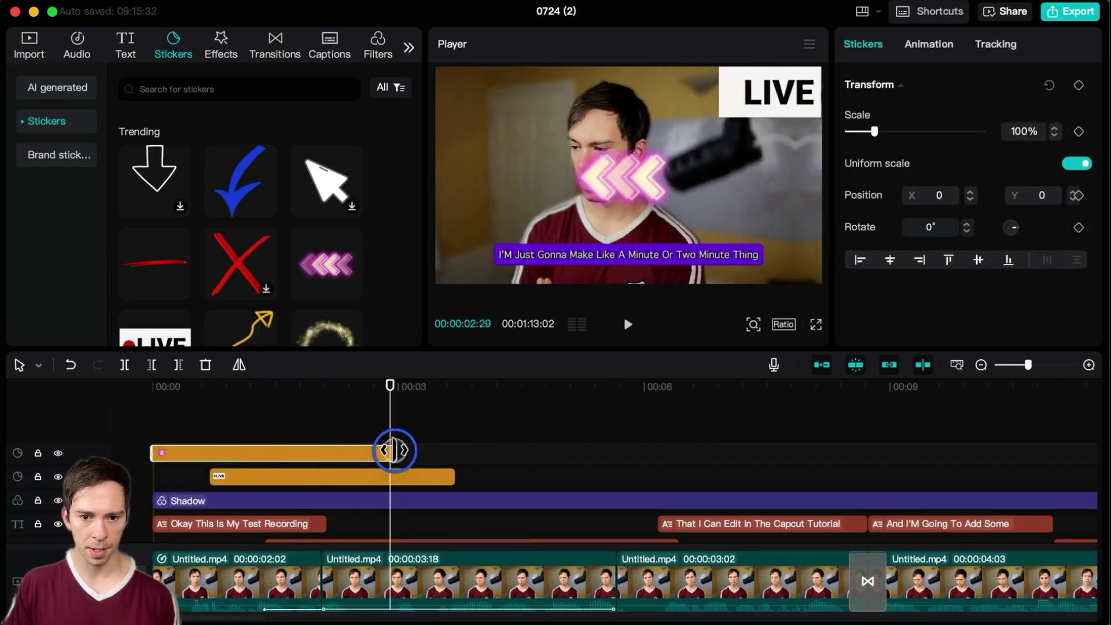
drag(392, 452, 322, 446)
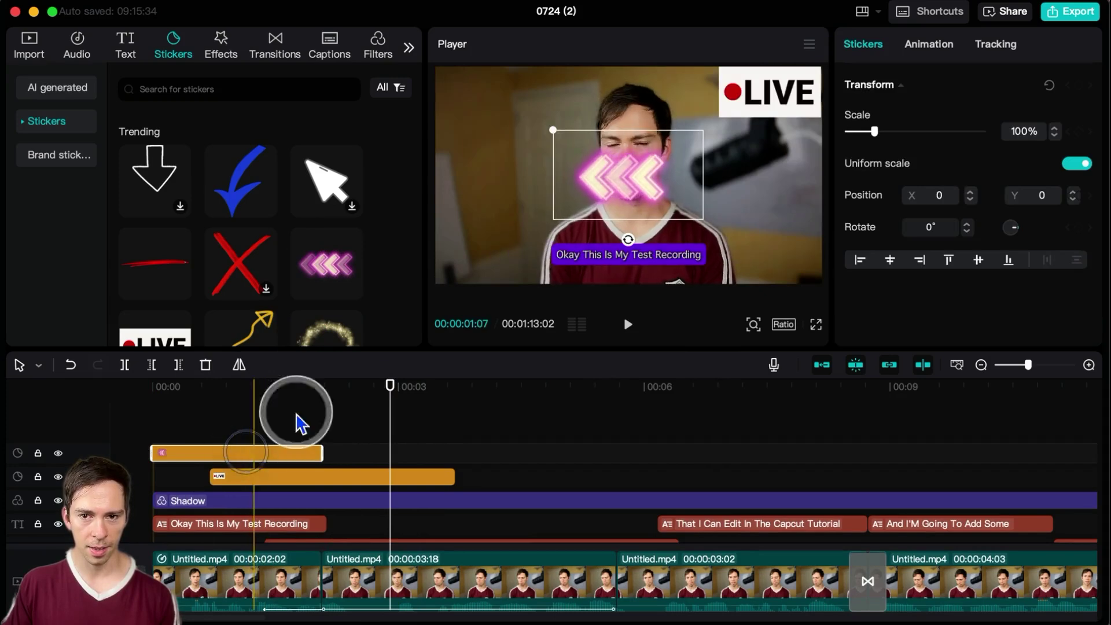
Check the first video clip and Shadow filter, then reselect the arrows sticker clip.
click(235, 417)
click(222, 453)
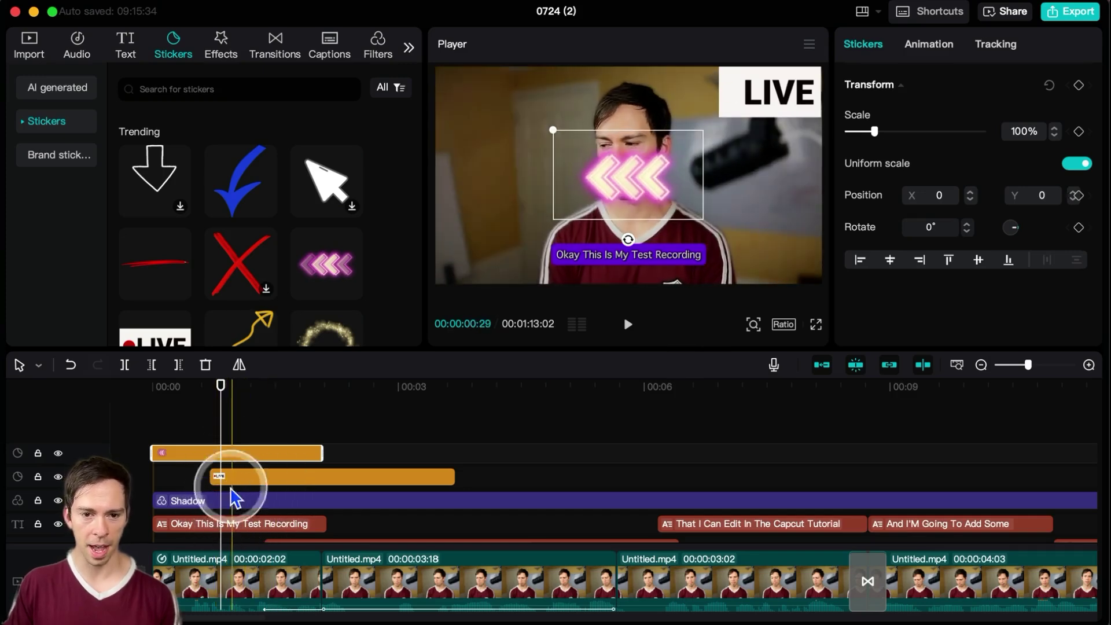
scroll(243, 512, down, 2)
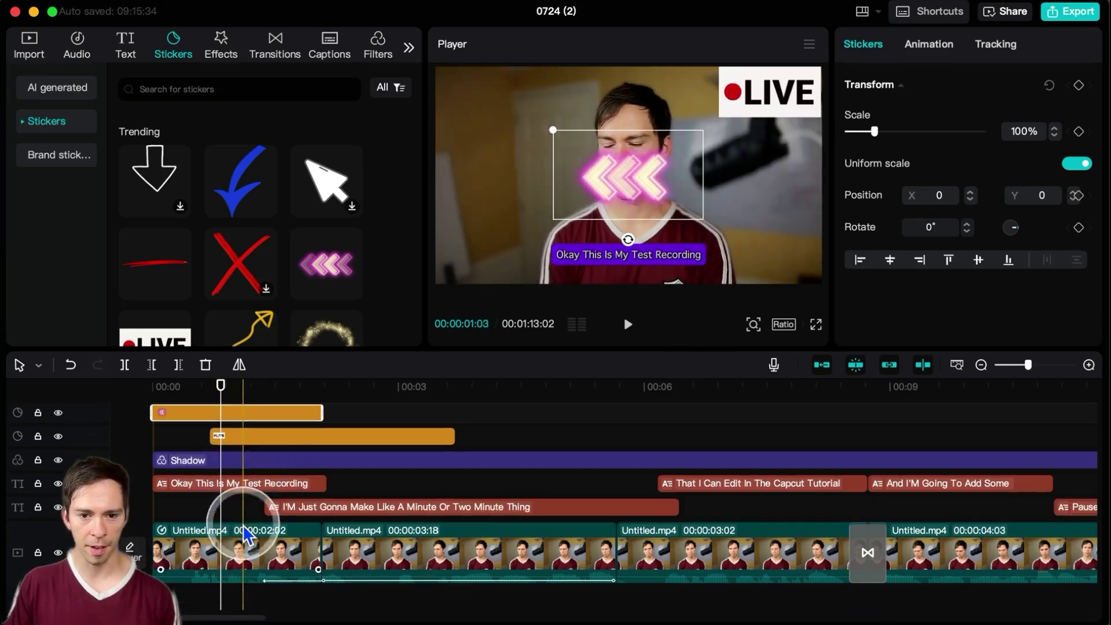
click(242, 564)
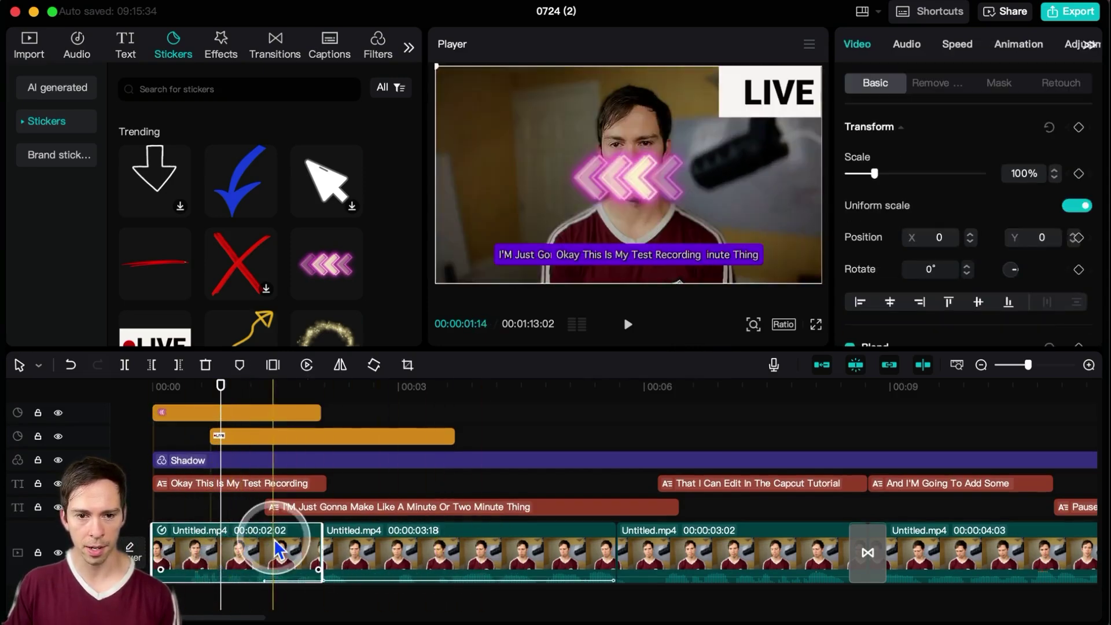
scroll(273, 535, up, 2)
click(280, 501)
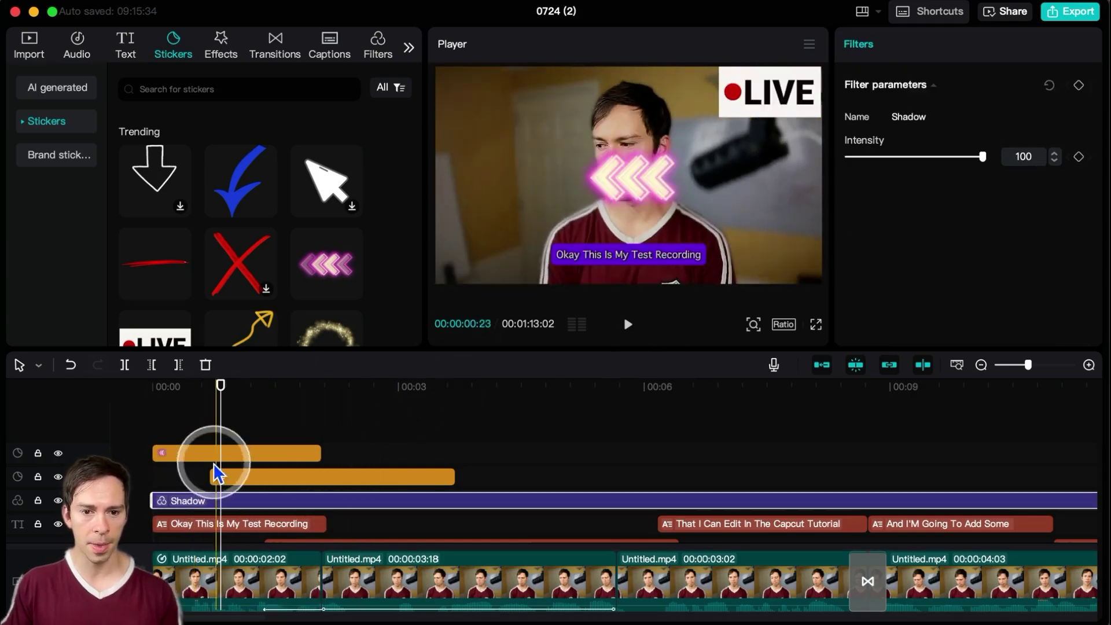
click(226, 456)
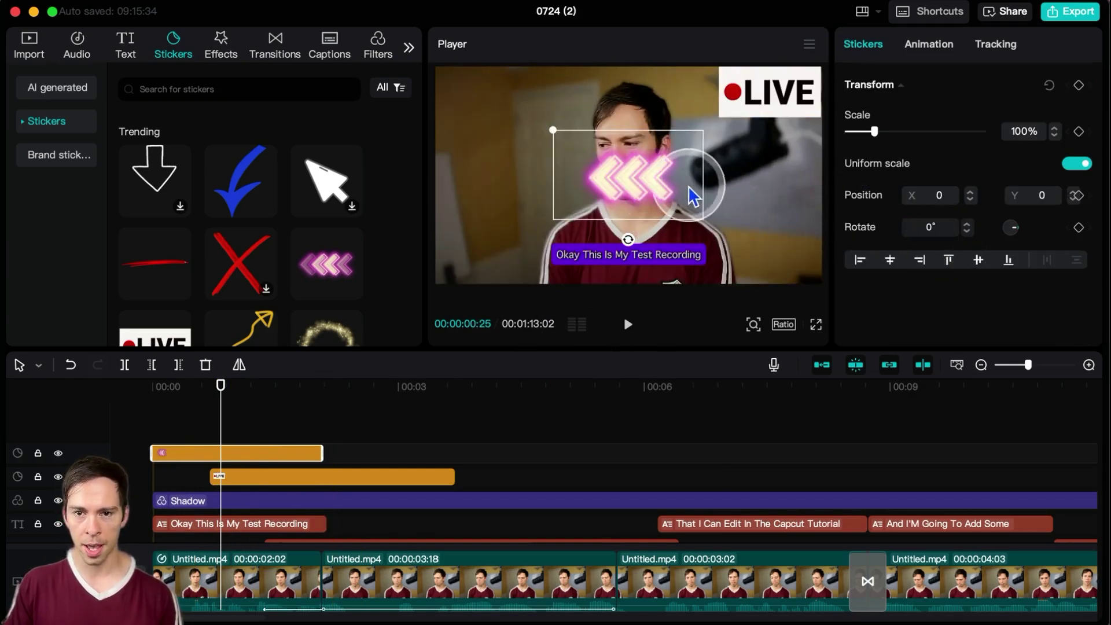
Rotate the arrows sticker to 180°, restoring it after an accidental delete.
drag(640, 196, 644, 207)
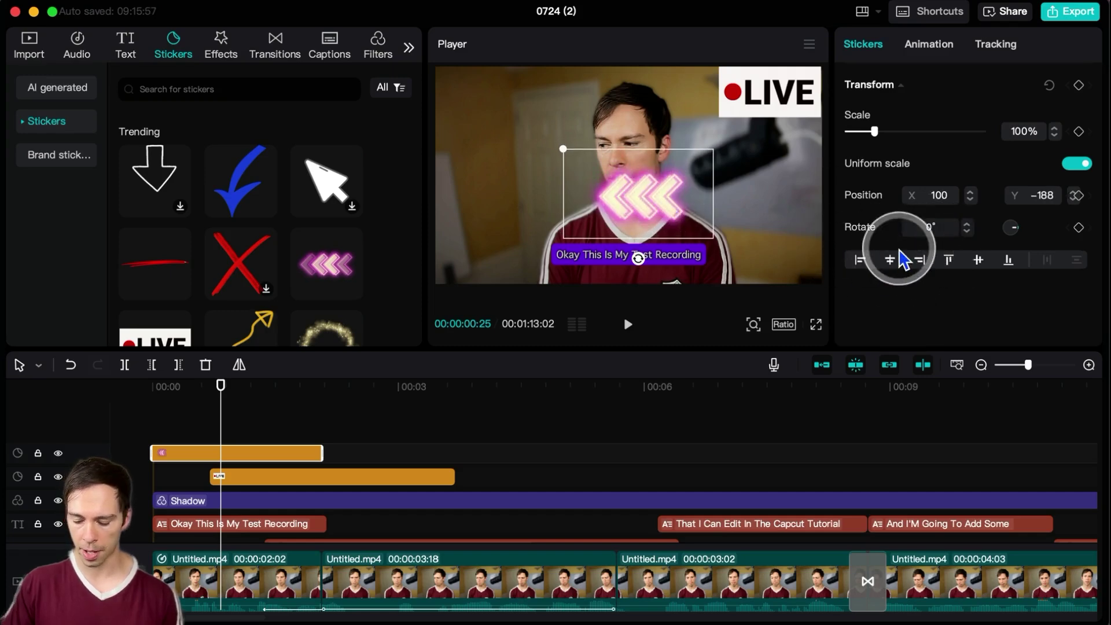
text(90)
key(Return)
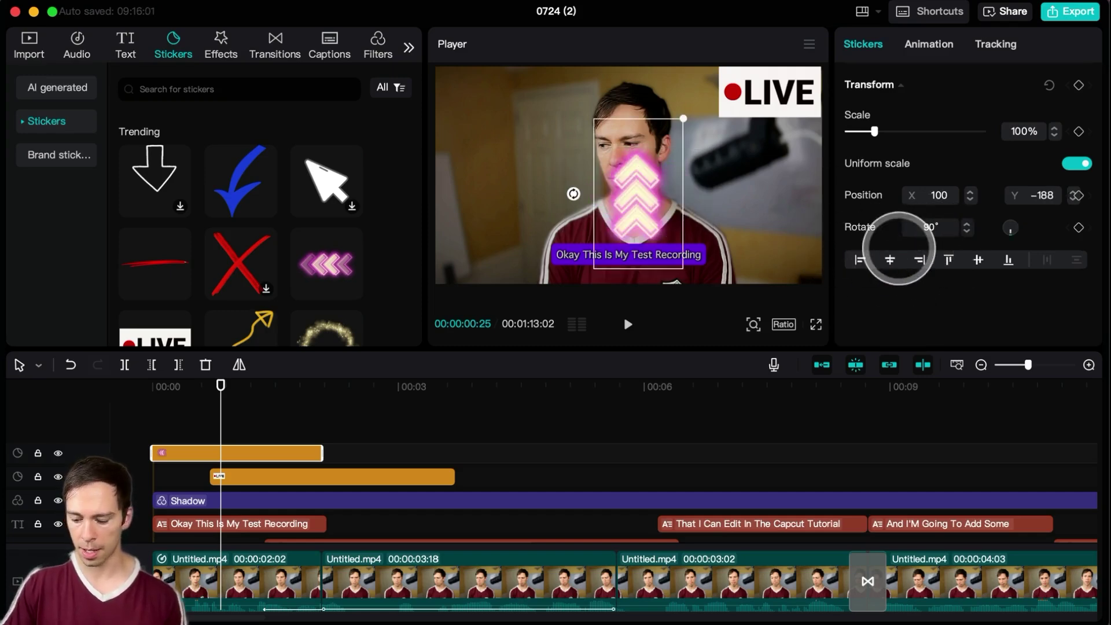
key(Delete)
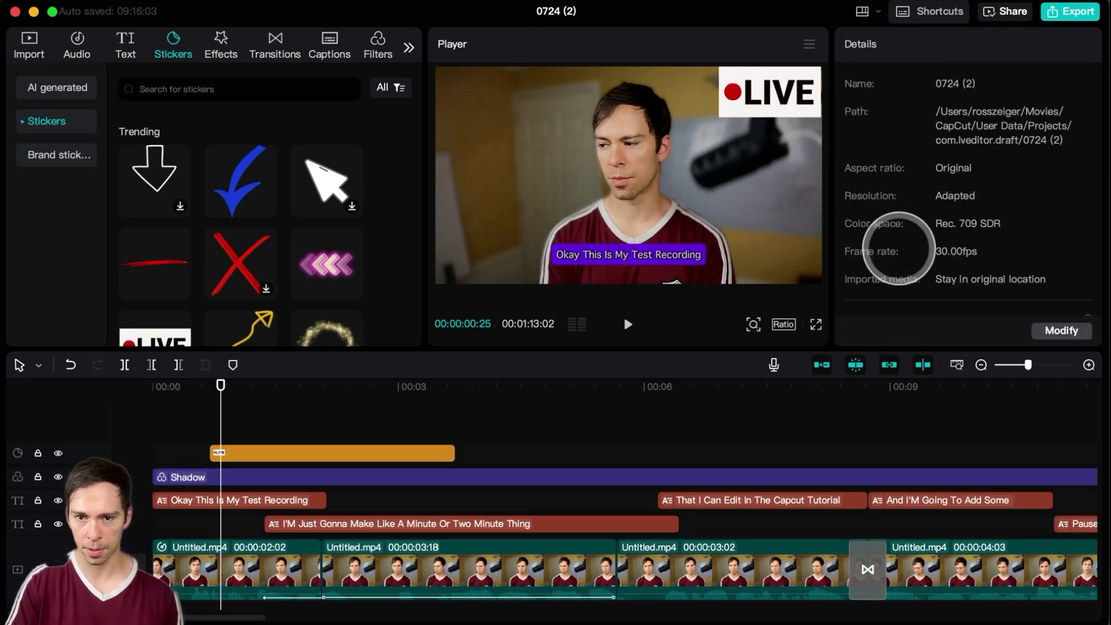
key(super+z)
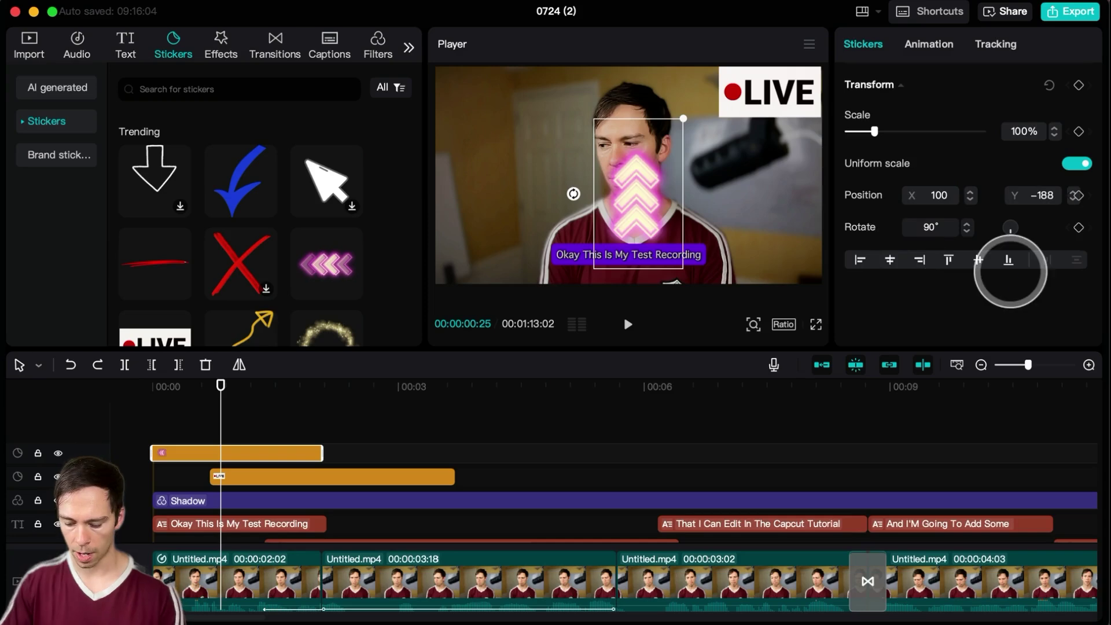
text(180)
key(Return)
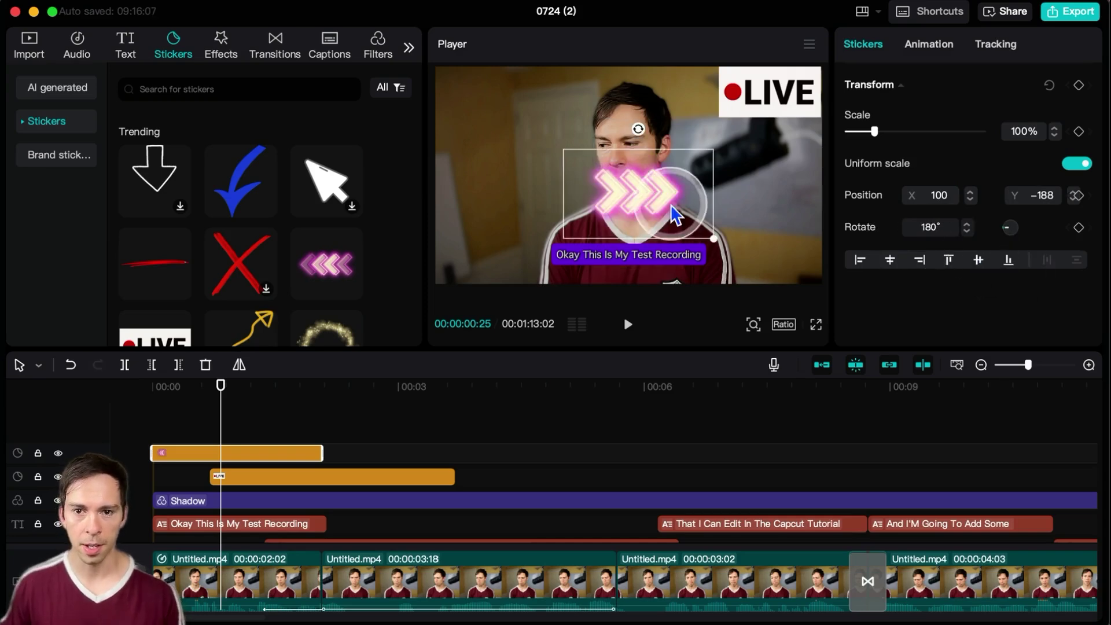
Align the arrows sticker to the frame's bottom-right corner.
drag(657, 203, 770, 184)
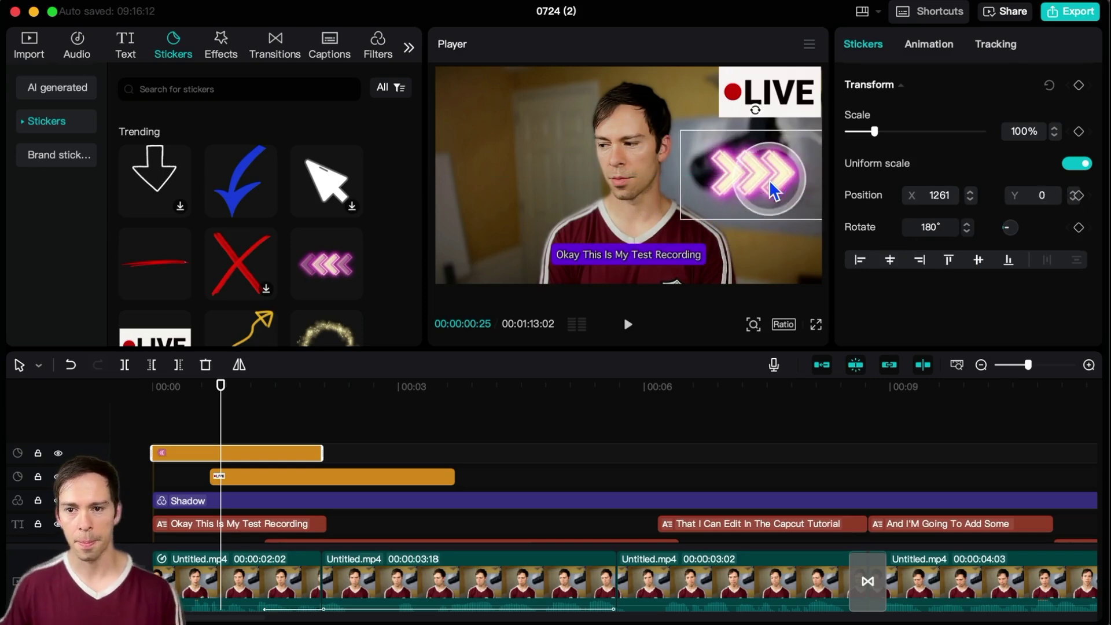
click(860, 260)
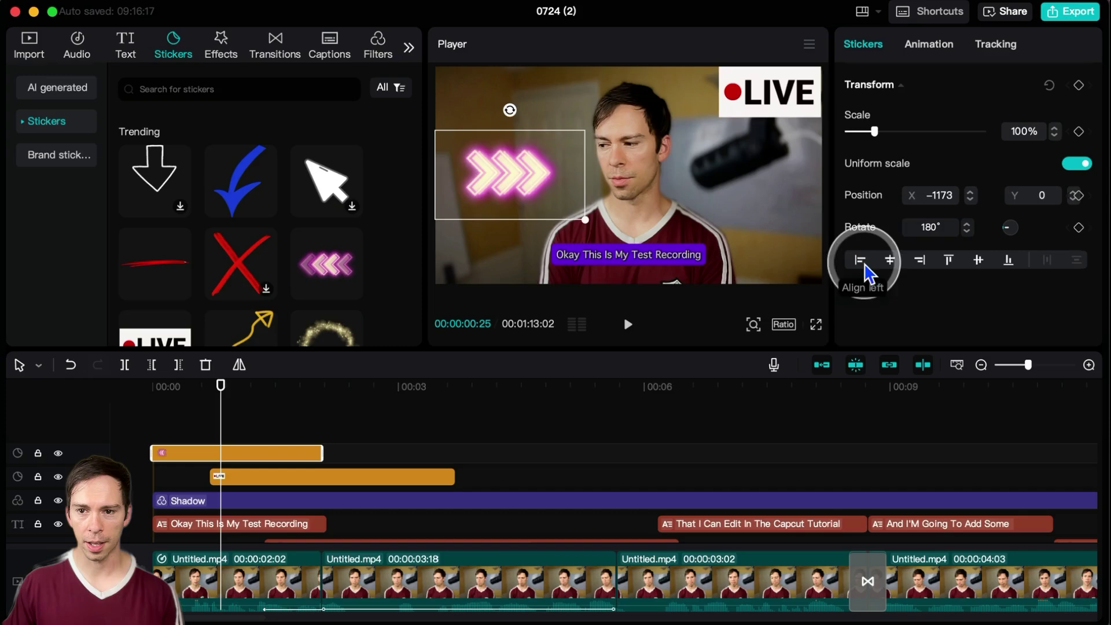
click(889, 260)
click(919, 260)
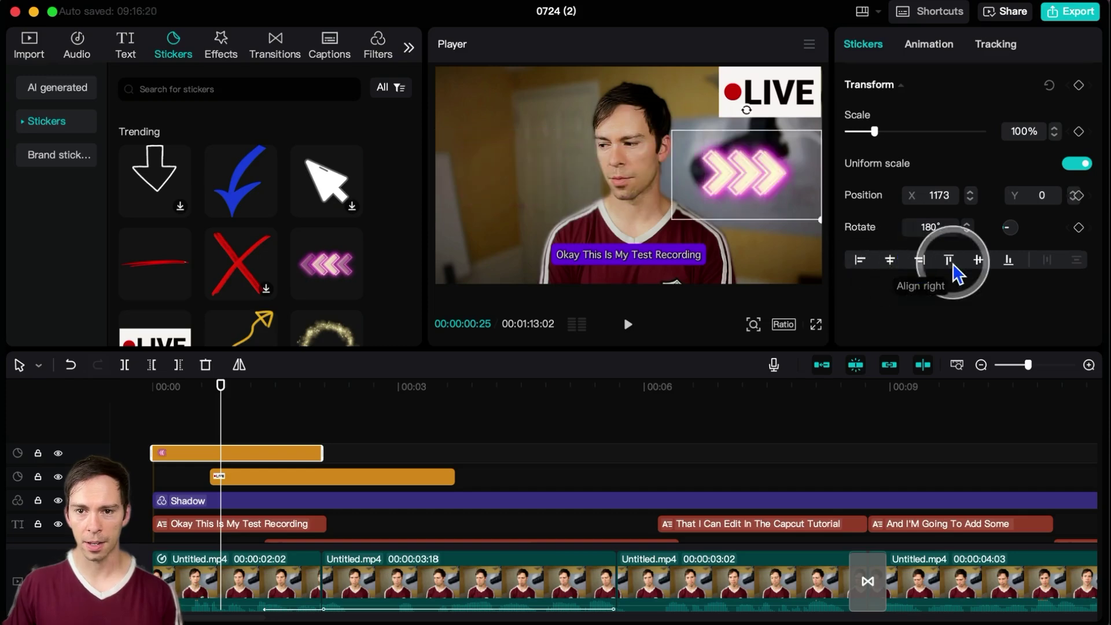
click(949, 261)
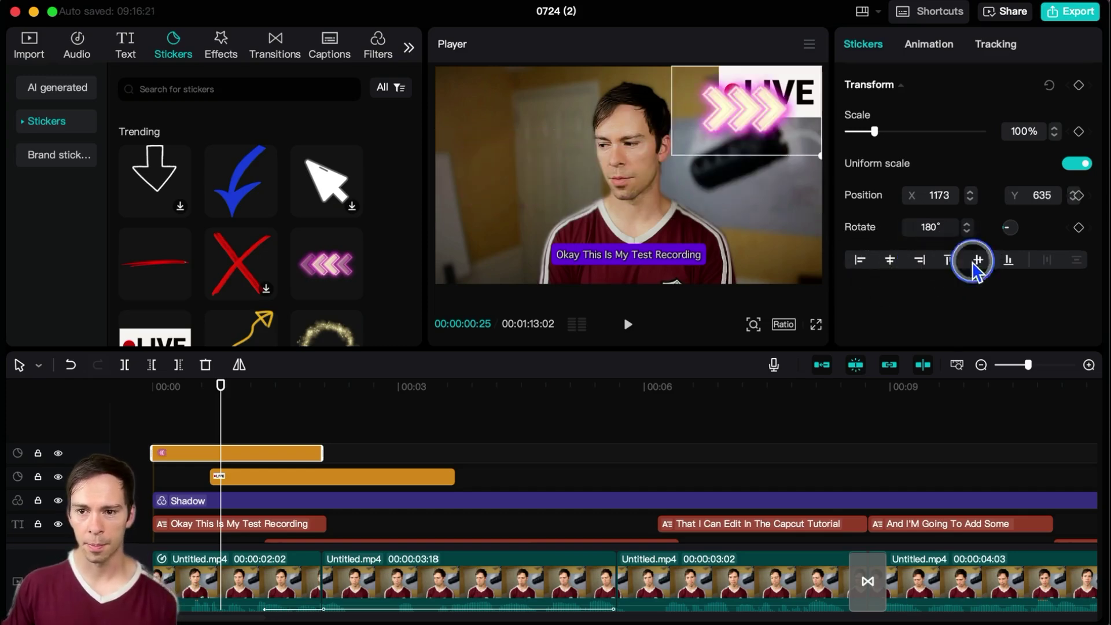
click(977, 261)
click(1008, 261)
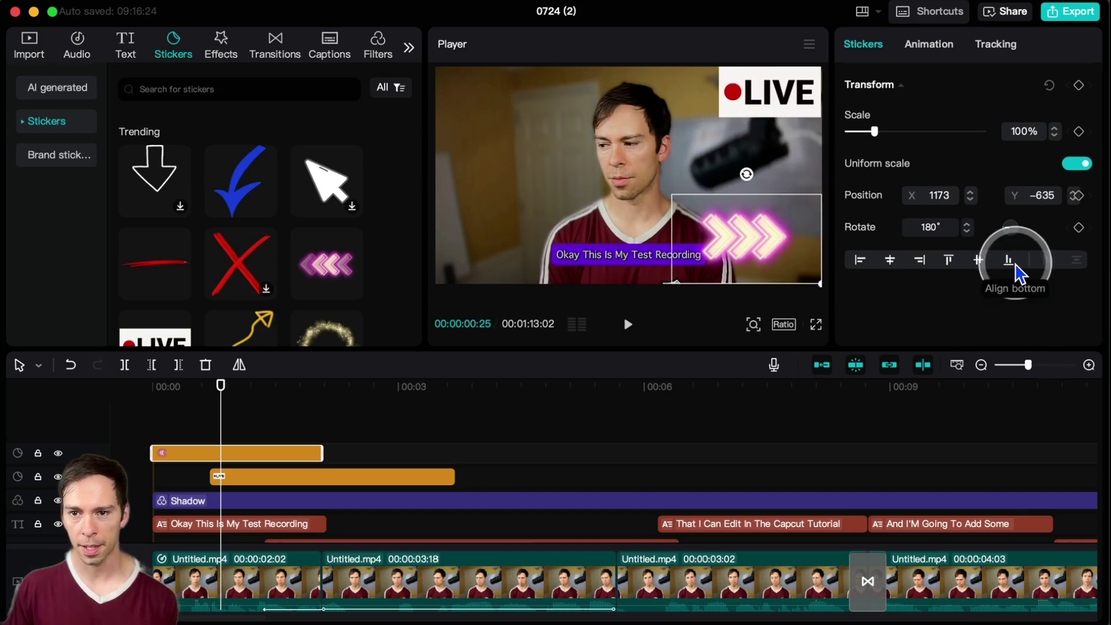
Apply a 0.5s Slide Right in-animation to the arrows, with no loop animation.
click(929, 46)
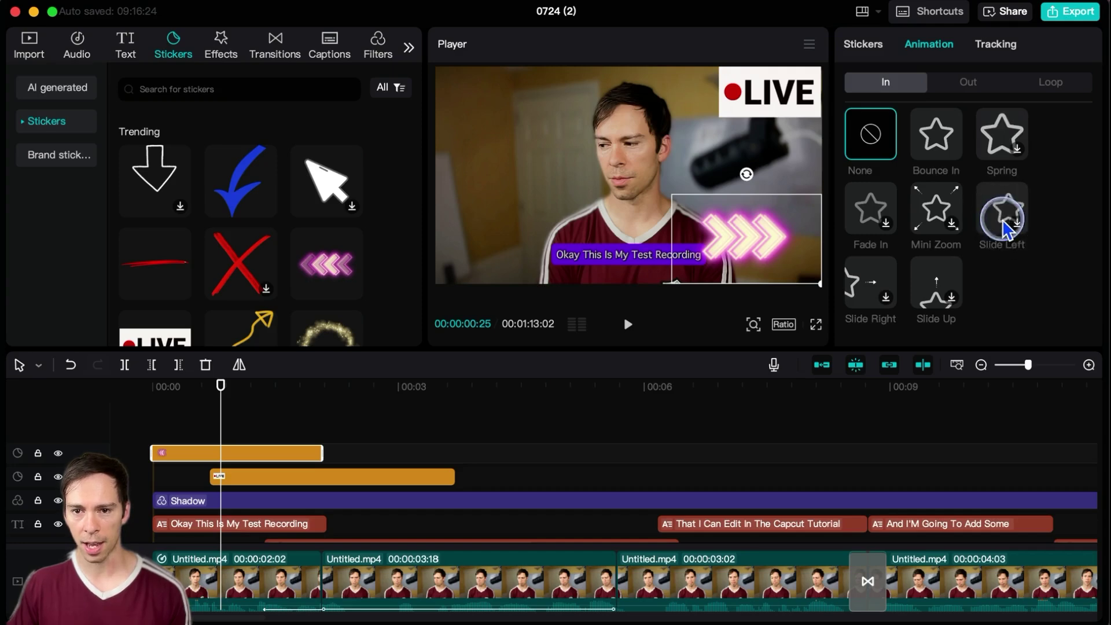
click(1007, 229)
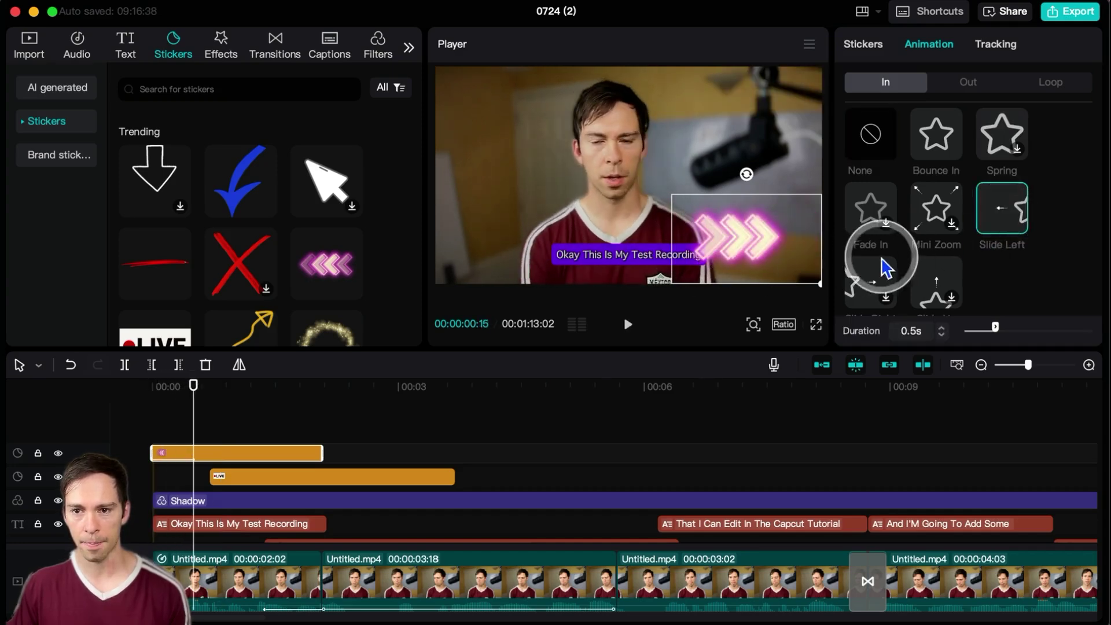
scroll(897, 269, down, 1)
click(862, 282)
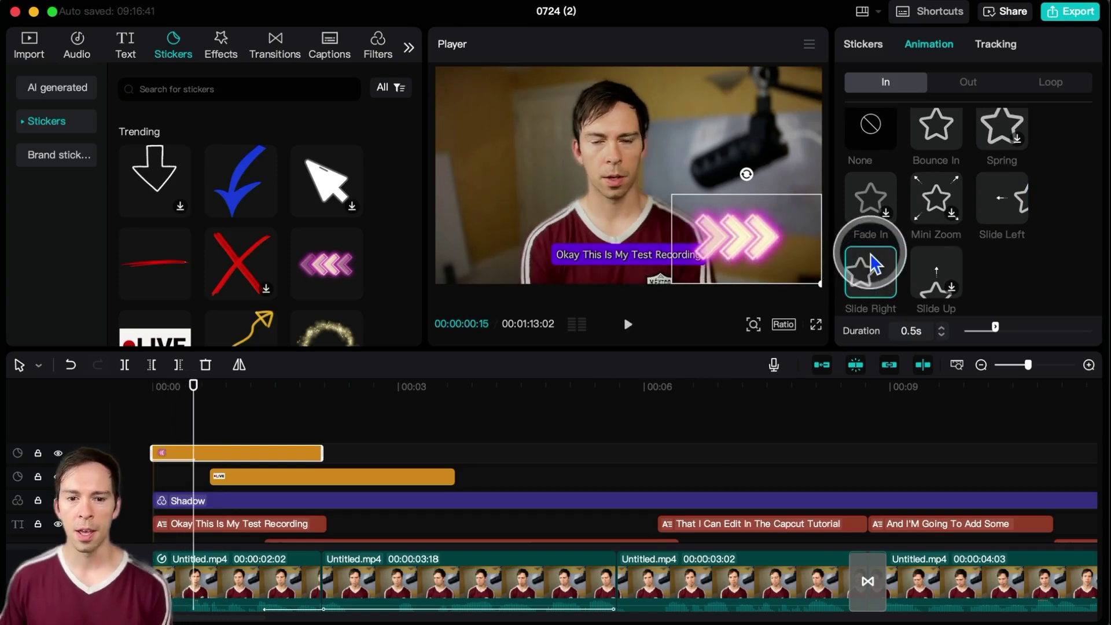
click(960, 89)
click(1064, 88)
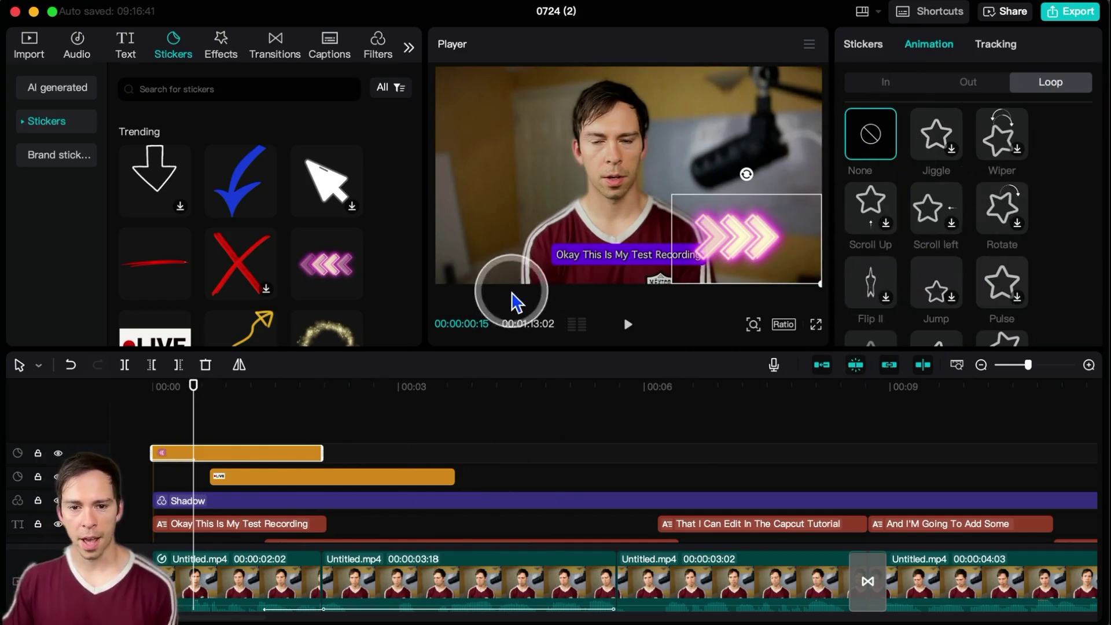
Add the Vlog song 'A fashionable song where time passes slowly' to a new audio track.
click(77, 50)
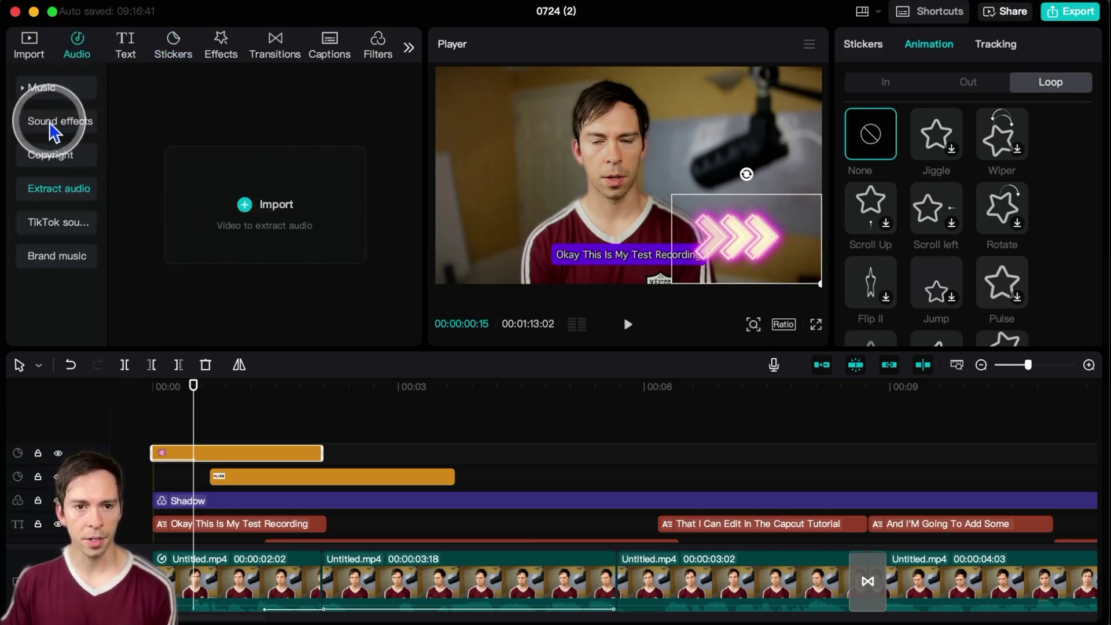
click(38, 90)
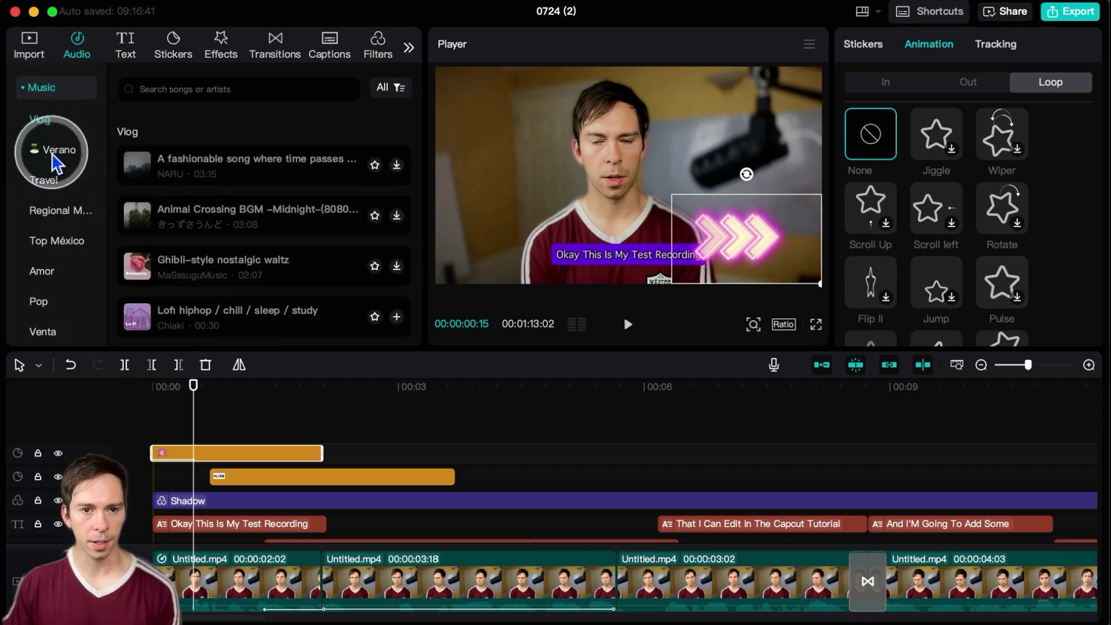
scroll(278, 208, down, 1)
click(38, 88)
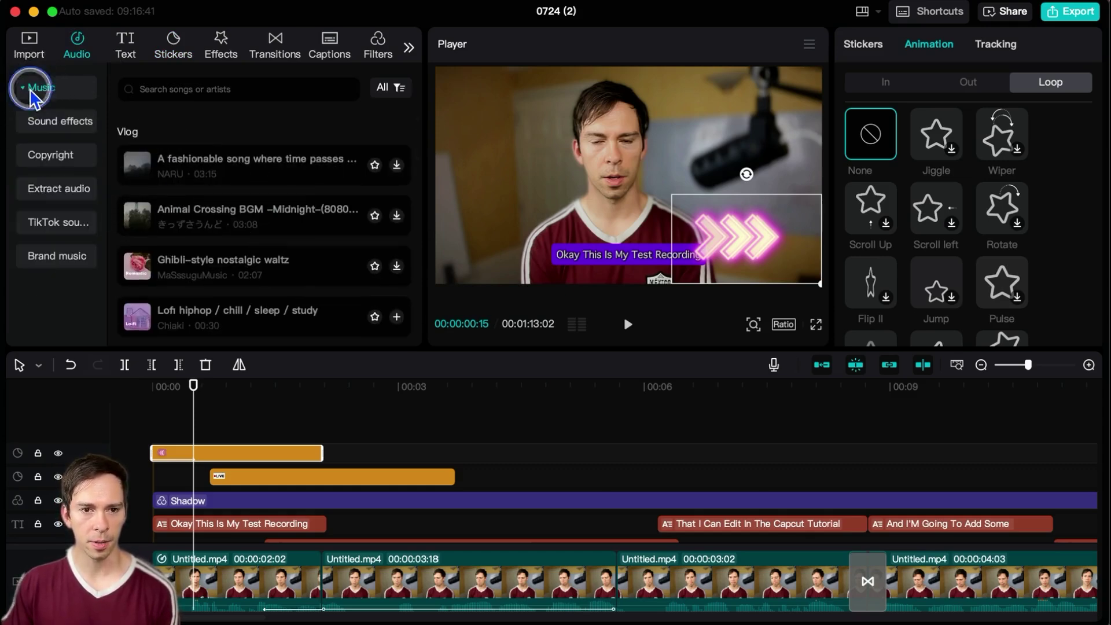
click(38, 87)
click(221, 172)
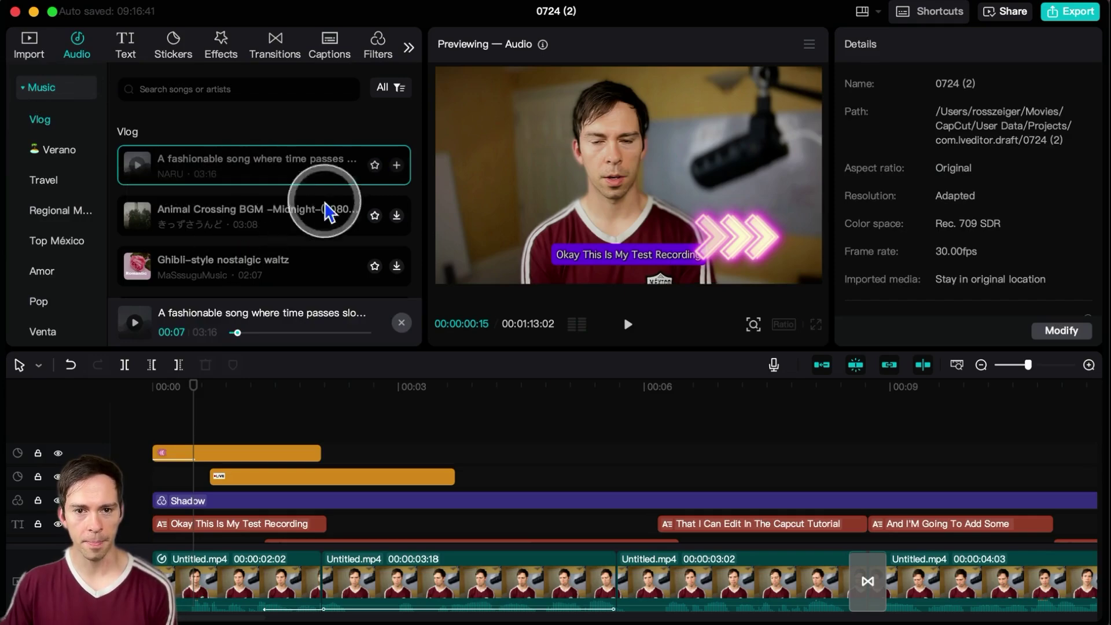
click(396, 166)
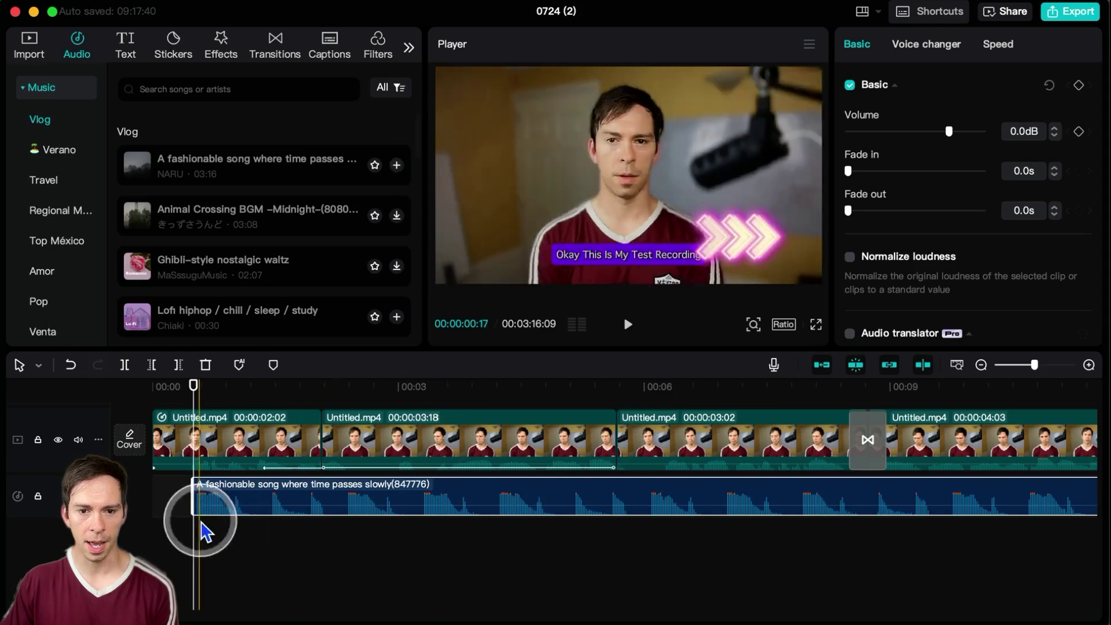
Move the music clip to start at 00:00 on the timeline.
scroll(512, 570, up, 2)
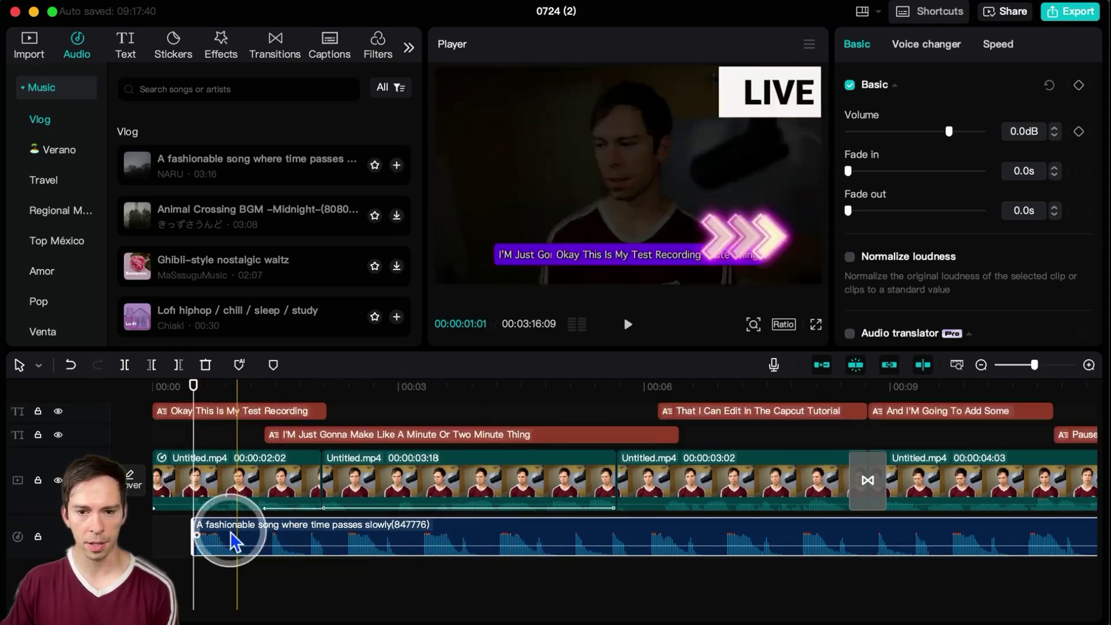
click(252, 479)
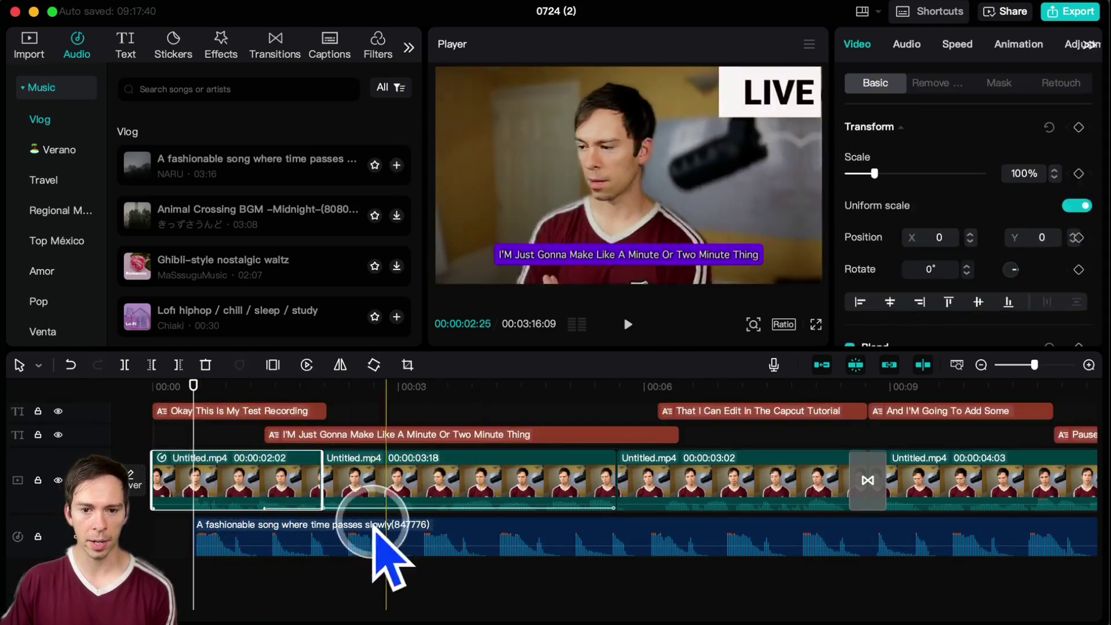
click(412, 538)
drag(534, 528, 202, 547)
Play the video from the beginning to check the music, then stop.
scroll(260, 451, up, 2)
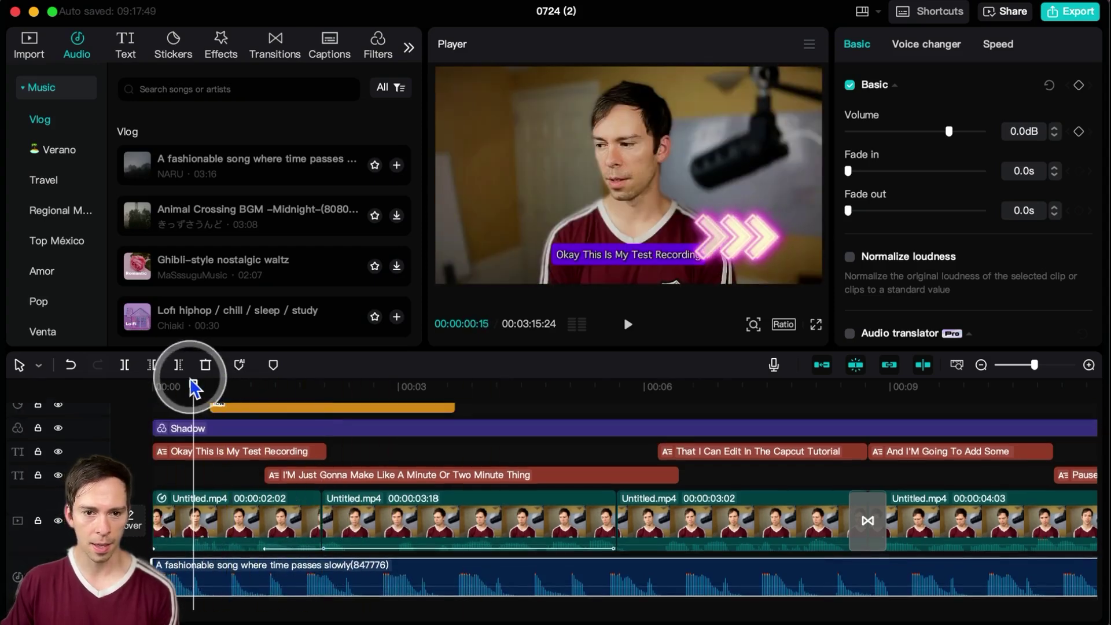
click(153, 383)
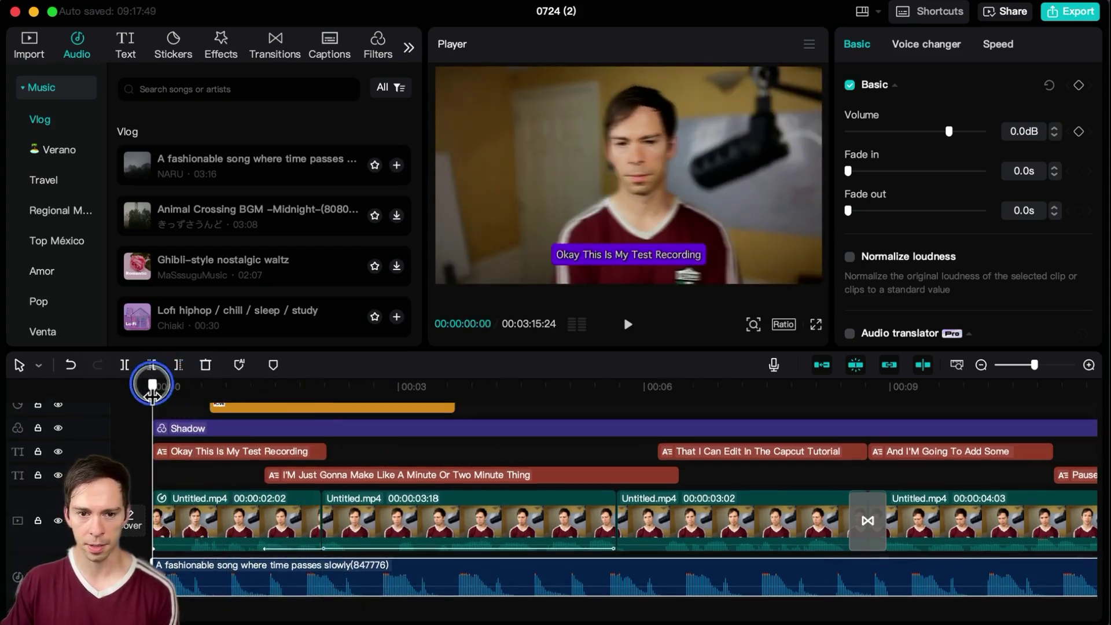
click(624, 330)
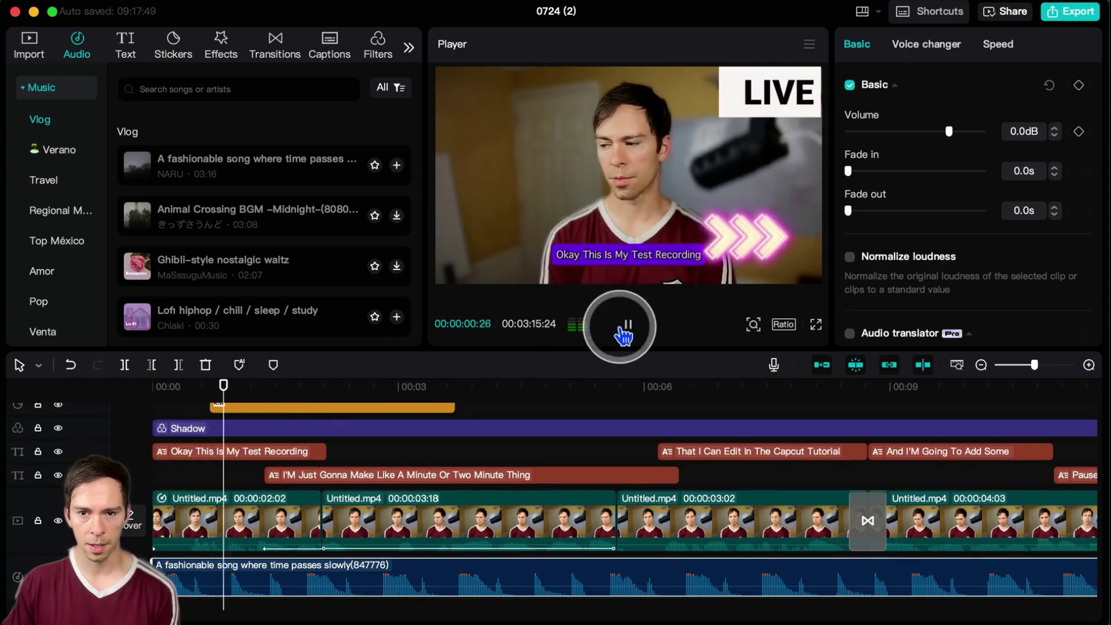
click(463, 598)
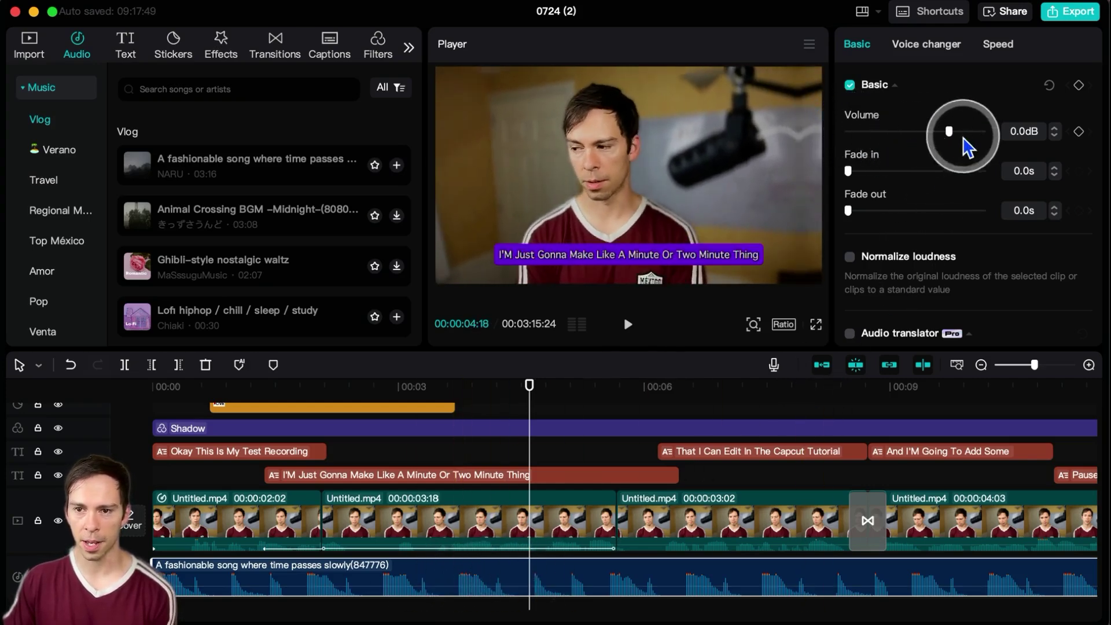
Lower the Vlog song's volume from 0.0dB to -11.1dB.
drag(941, 134, 937, 135)
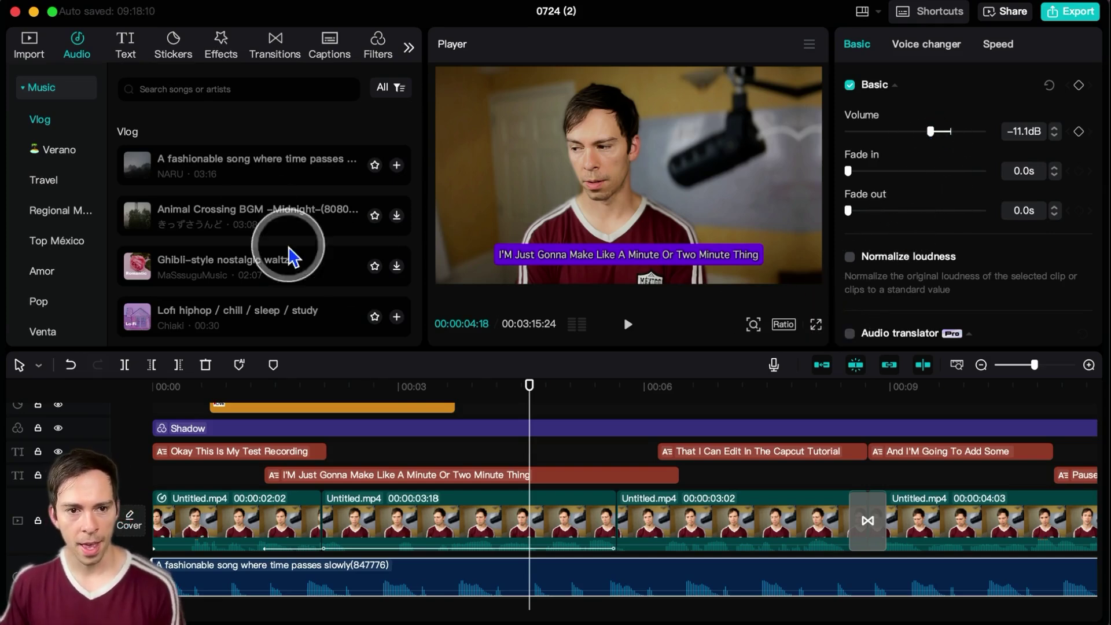
Browse Top México, Pop, Venta, Beats, R&B and Fresh music, then show Sound effects.
scroll(87, 214, down, 1)
click(45, 232)
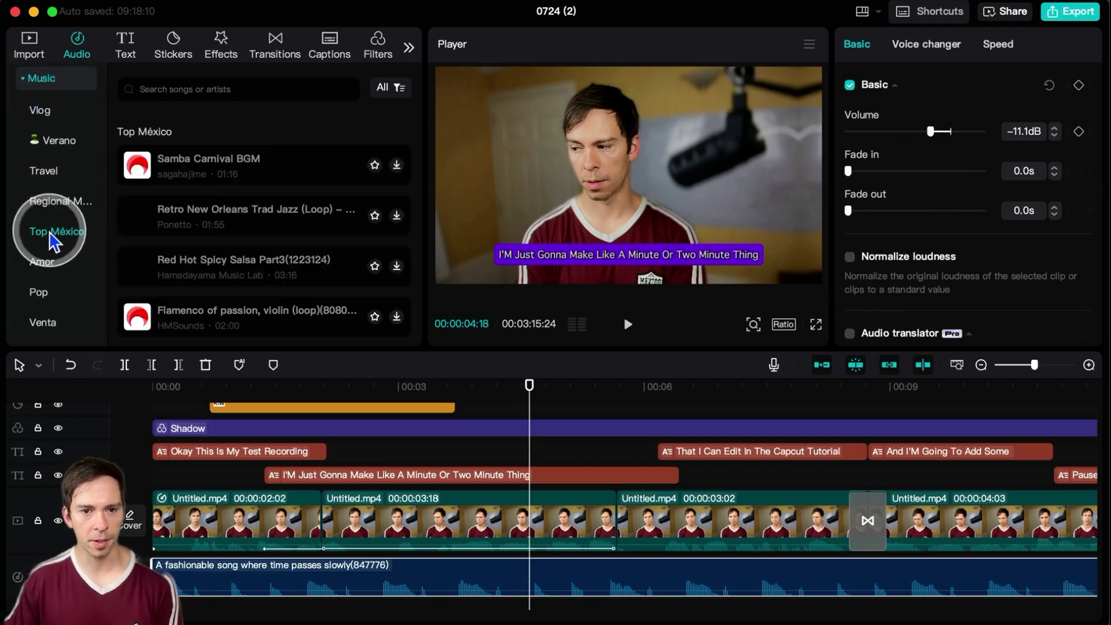
scroll(46, 260, down, 1)
click(41, 279)
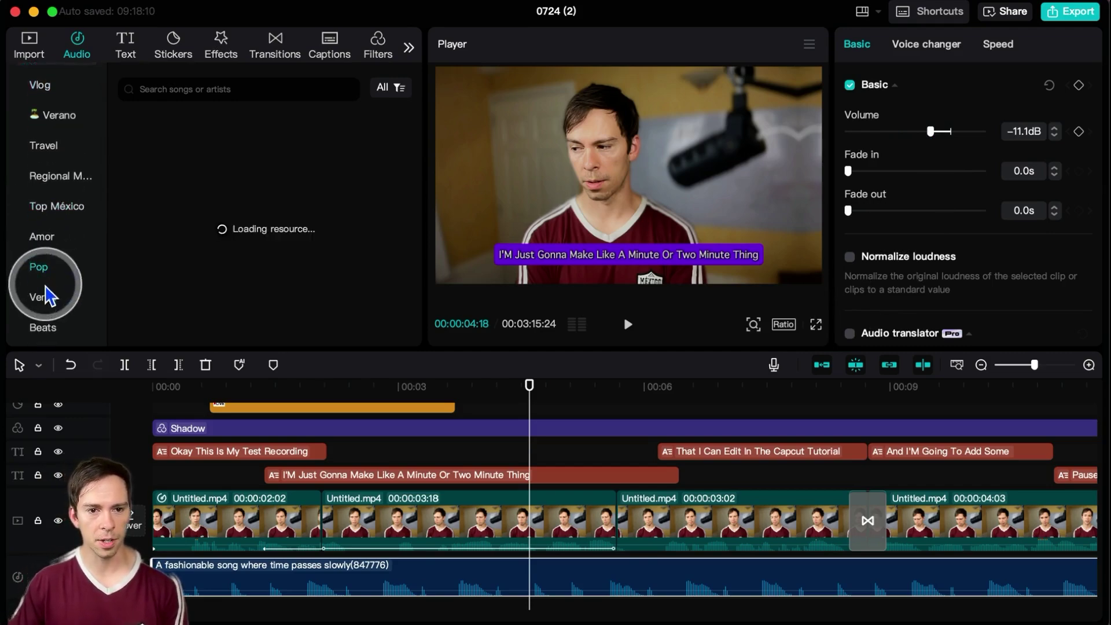
click(43, 309)
scroll(49, 289, down, 3)
click(49, 292)
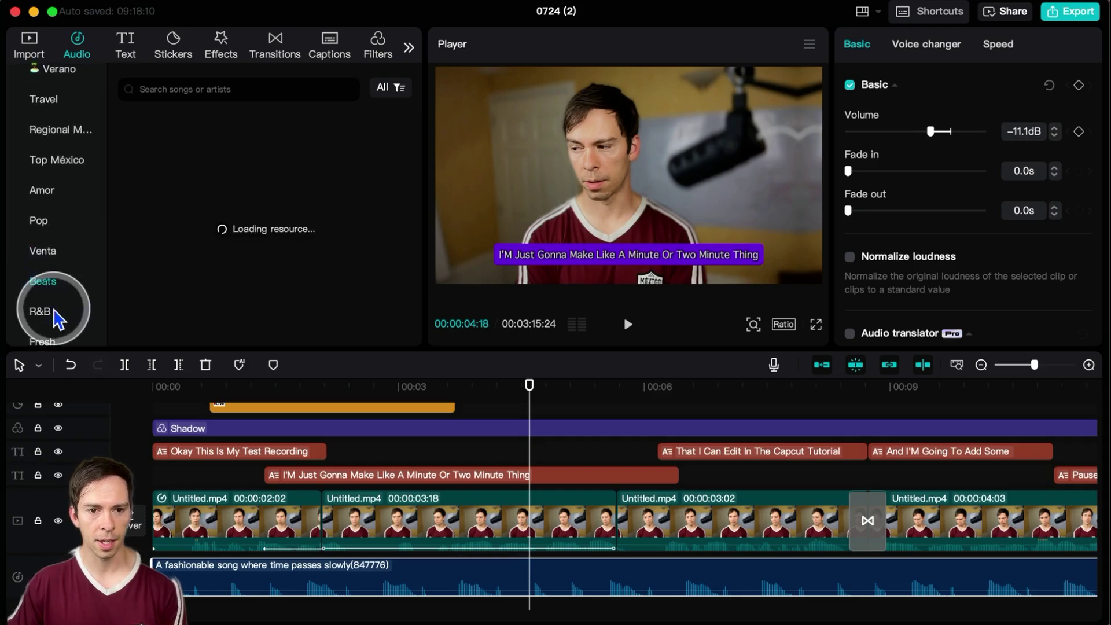
click(46, 318)
scroll(45, 327, down, 1)
click(44, 328)
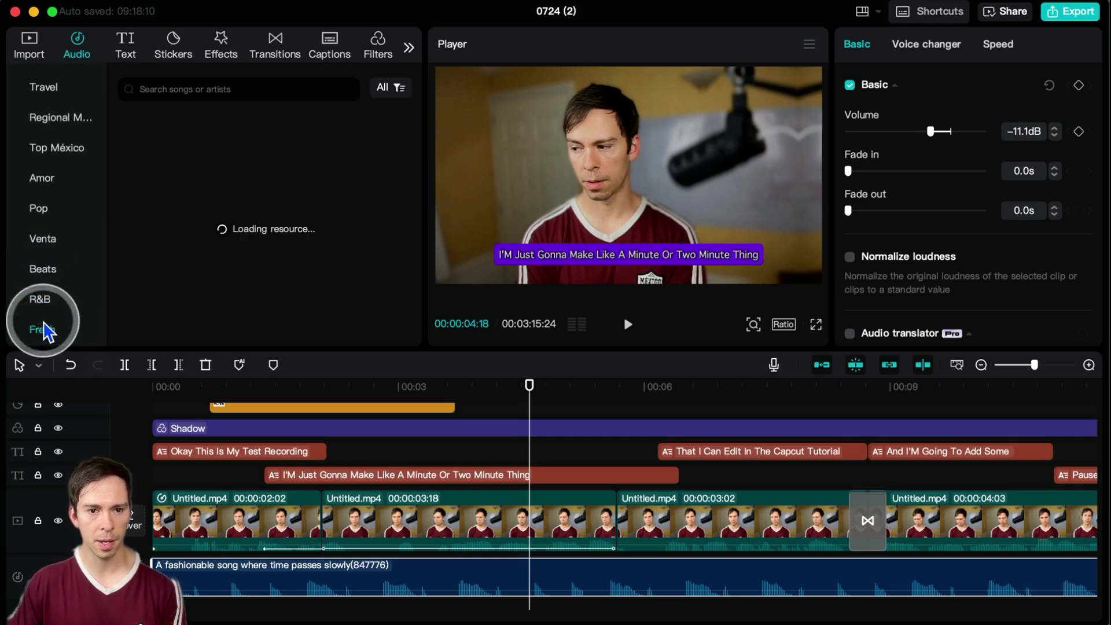
scroll(47, 321, down, 5)
scroll(243, 194, down, 2)
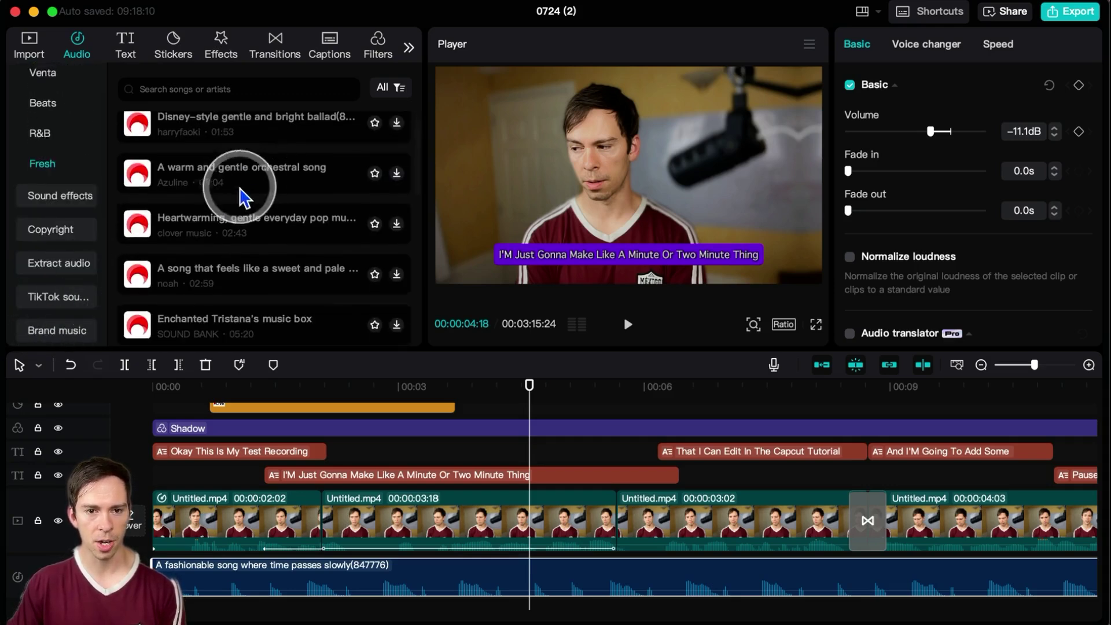
click(38, 196)
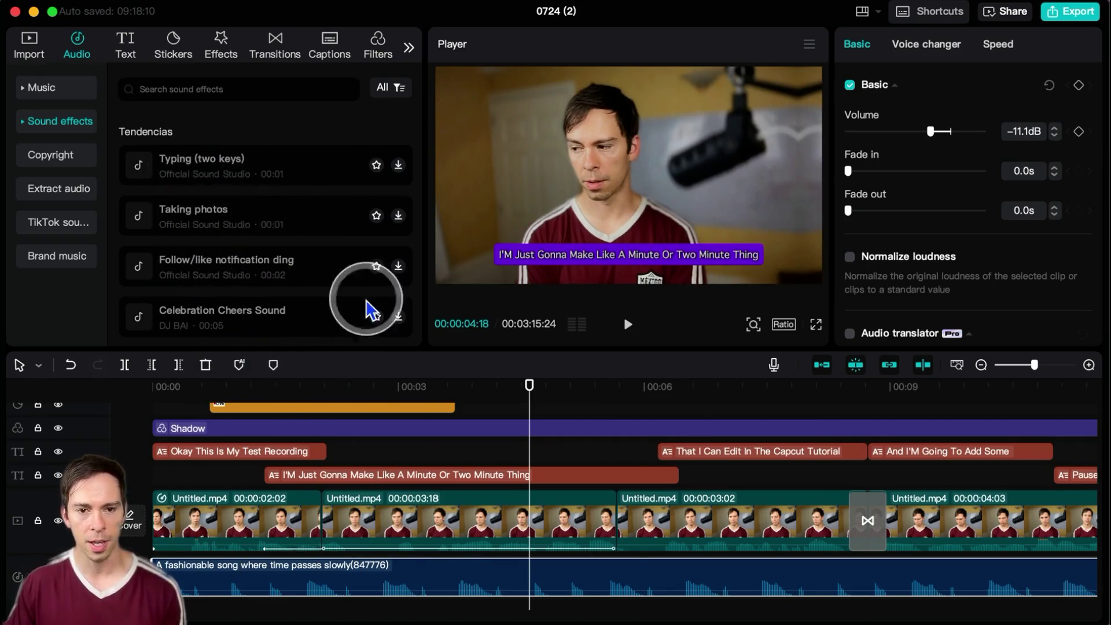
Add the Typing (two keys) effect on its own track, shifted just before four seconds.
click(223, 166)
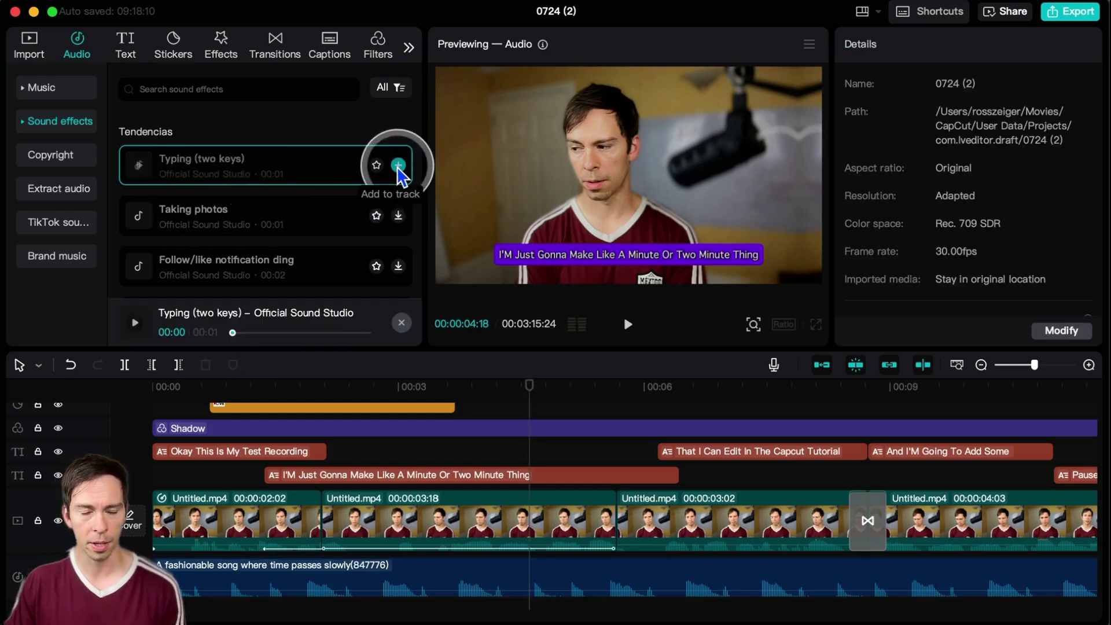
click(398, 167)
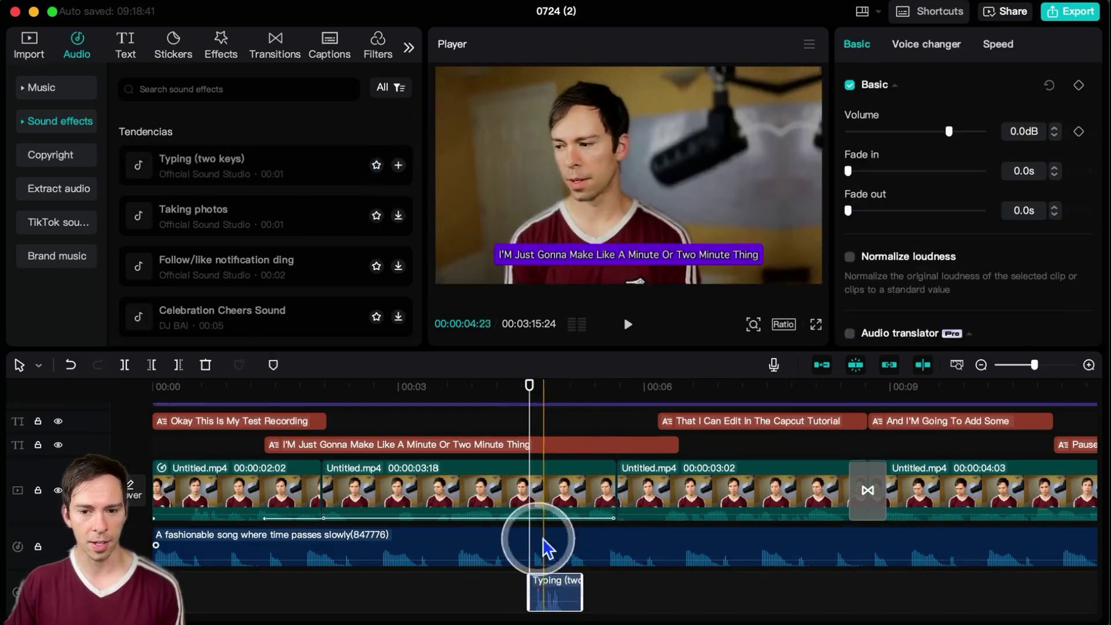
drag(561, 585, 522, 585)
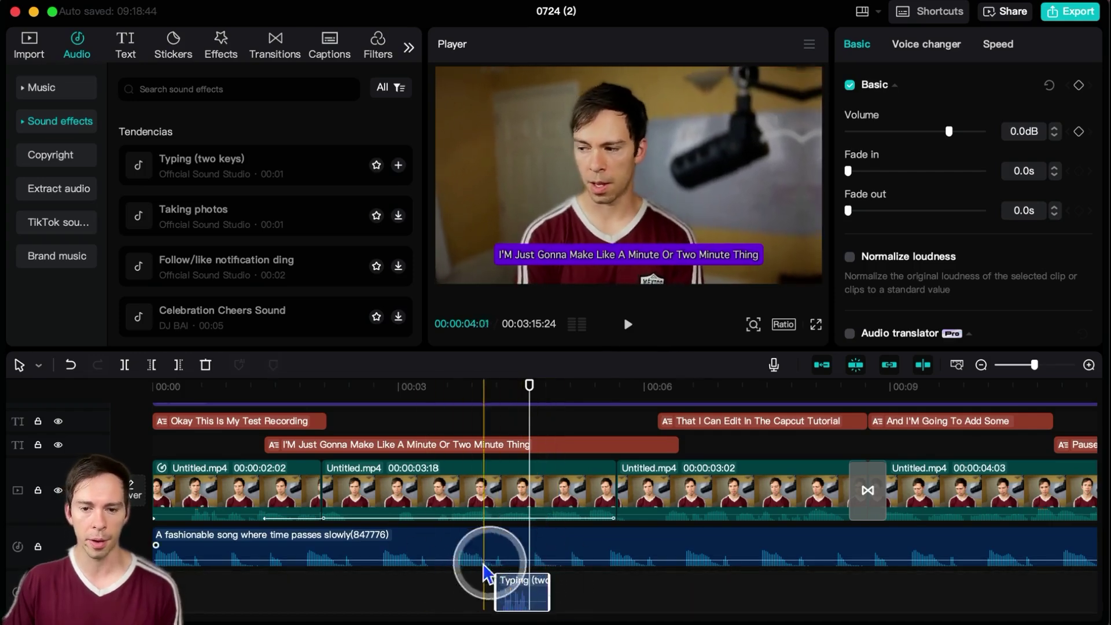
click(533, 585)
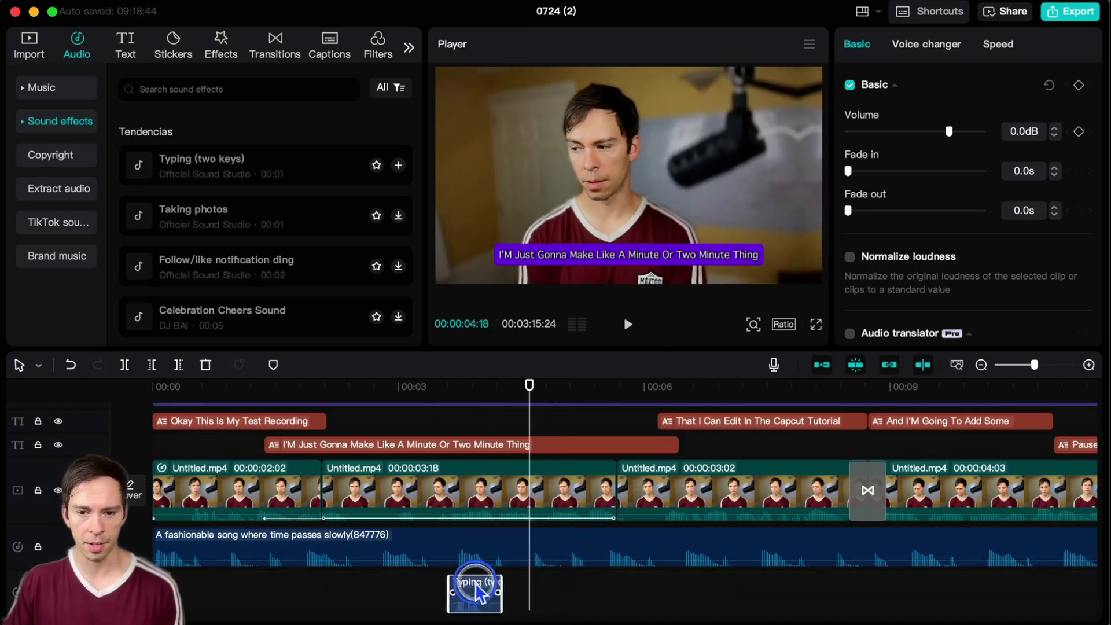
drag(475, 586, 423, 590)
drag(623, 591, 880, 592)
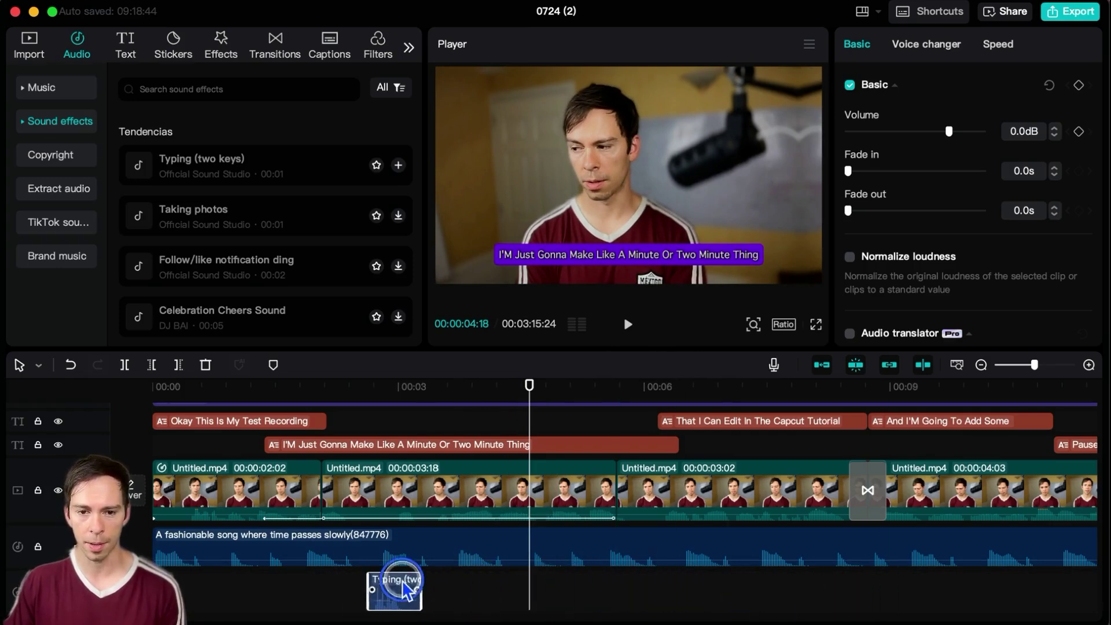
drag(405, 590, 502, 554)
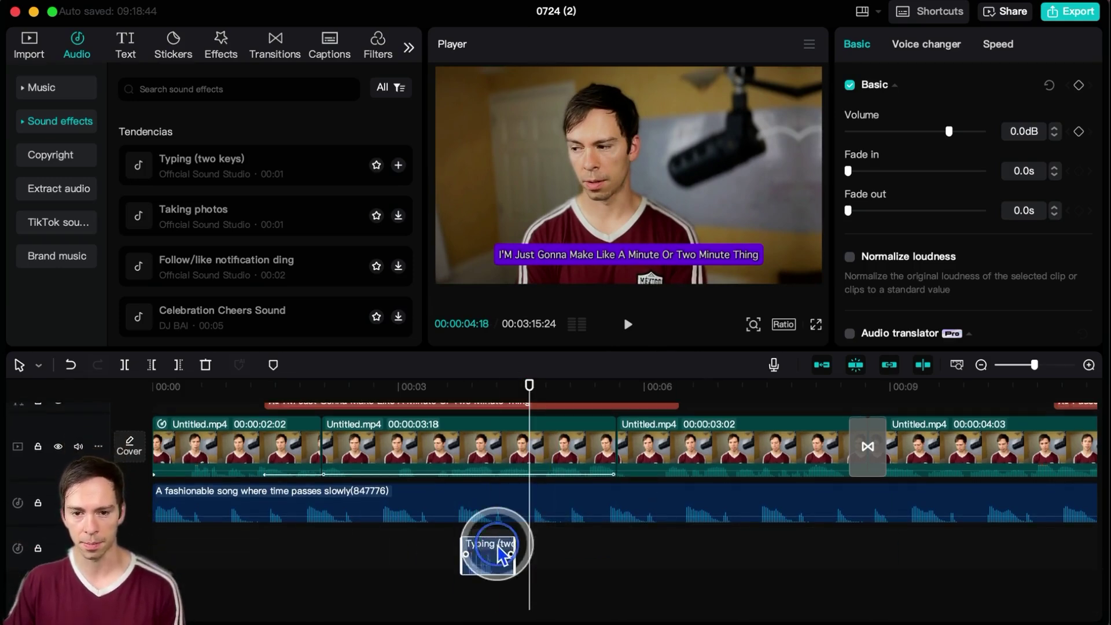